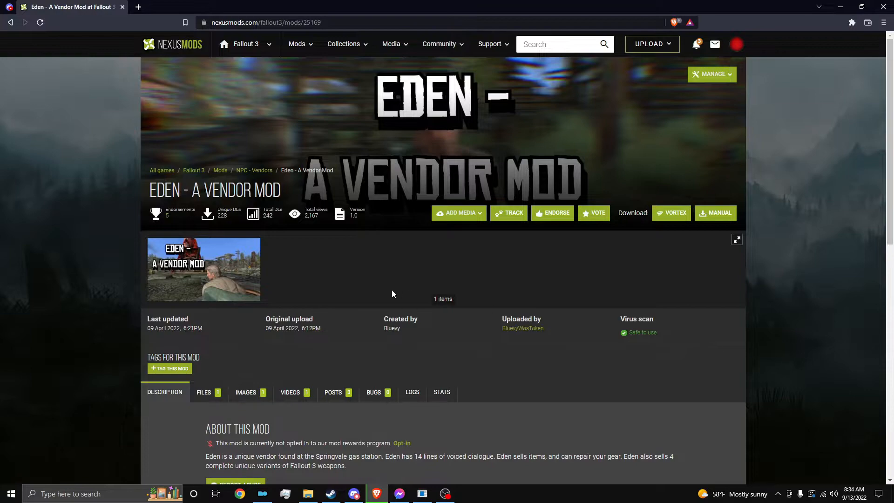
scroll(392, 290, "down", 2)
scroll(391, 297, "up", 2)
scroll(308, 251, "down", 2)
scroll(308, 250, "down", 1)
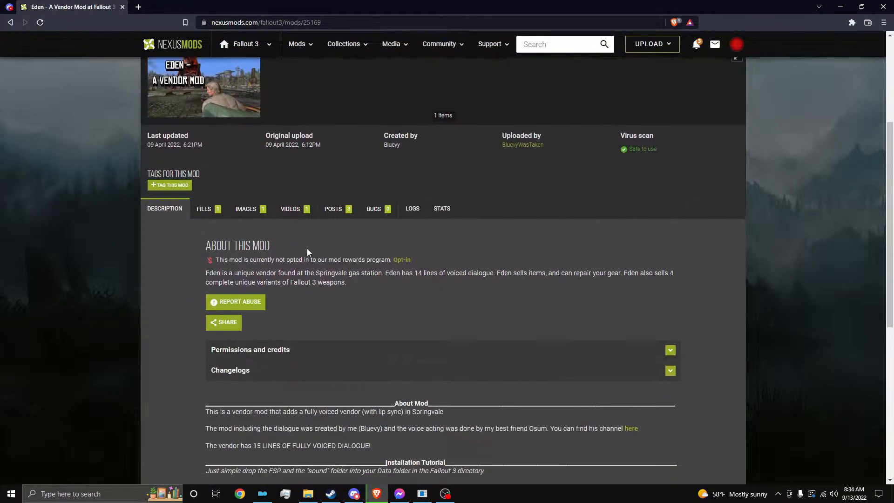
scroll(294, 259, "down", 1)
scroll(368, 276, "up", 2)
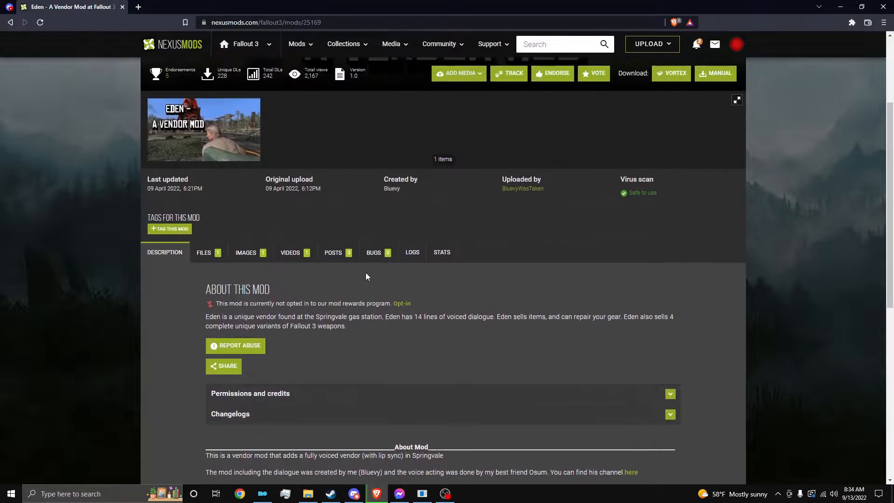
scroll(362, 278, "down", 1)
scroll(362, 277, "down", 1)
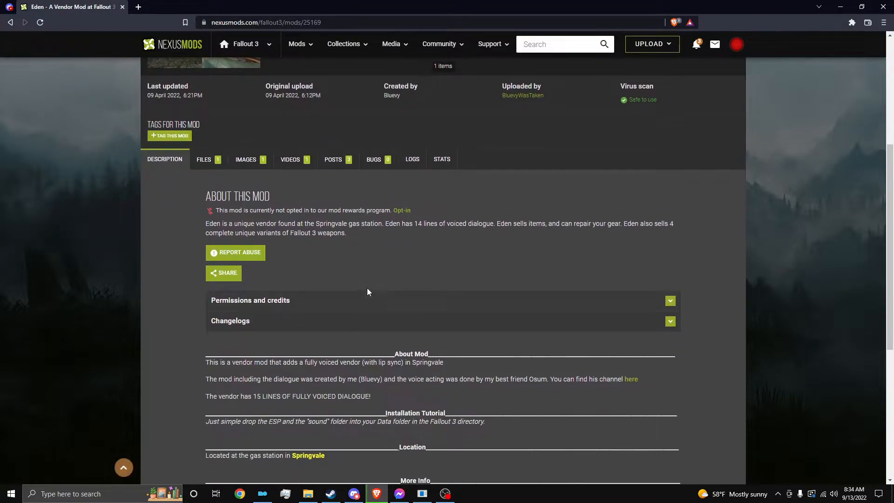
scroll(339, 294, "up", 3)
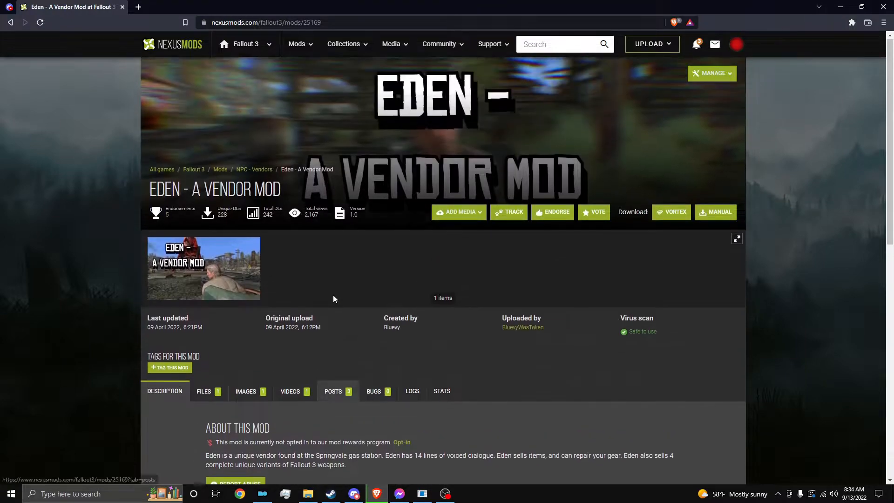
scroll(288, 291, "down", 2)
Download the Eden - A Vendor Mod archive manually via slow download and save it to Downloads
left_click(205, 295)
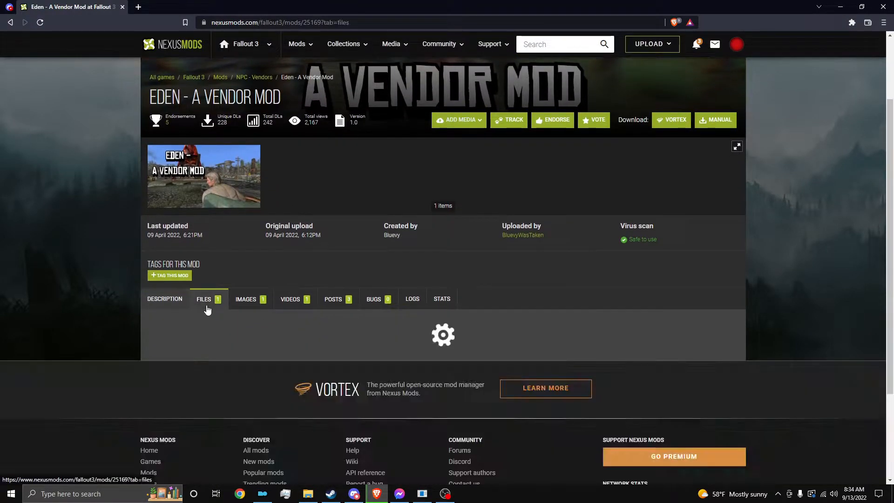
scroll(245, 308, "down", 3)
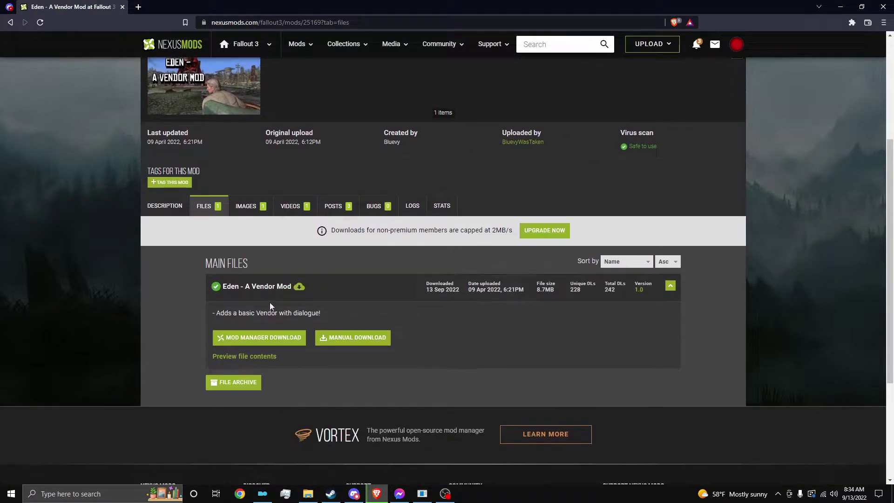
left_click(353, 338)
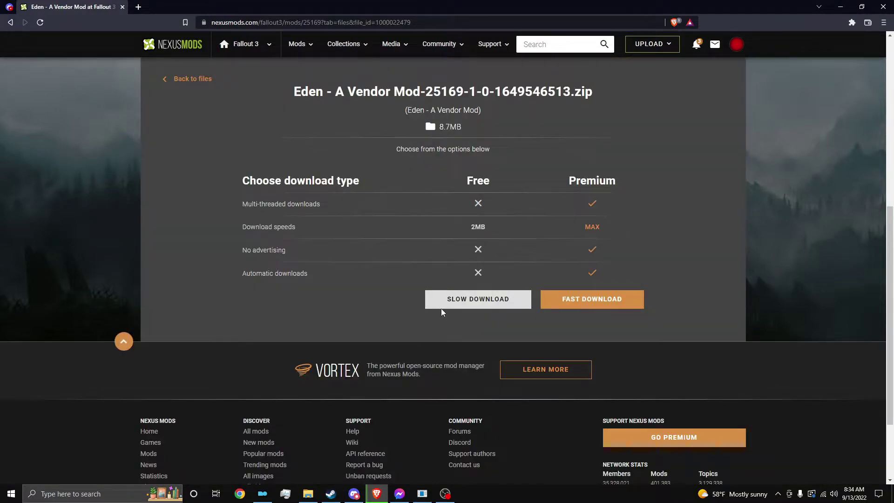
left_click(443, 306)
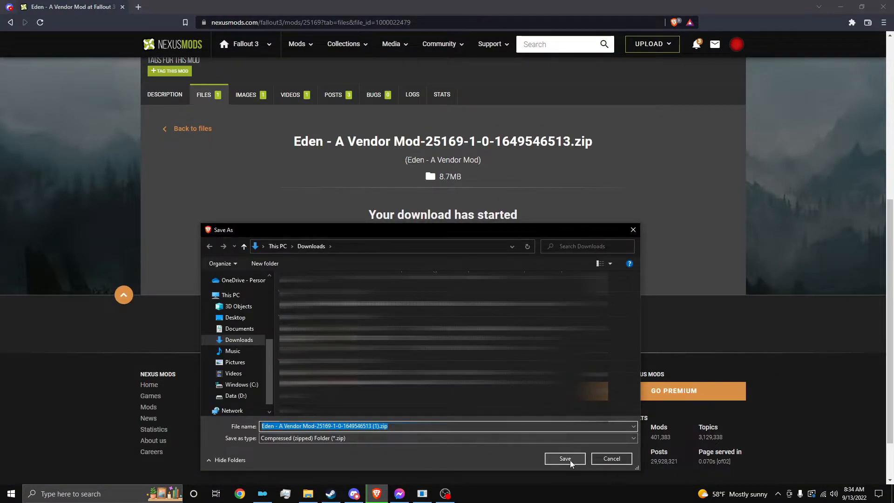
left_click(566, 459)
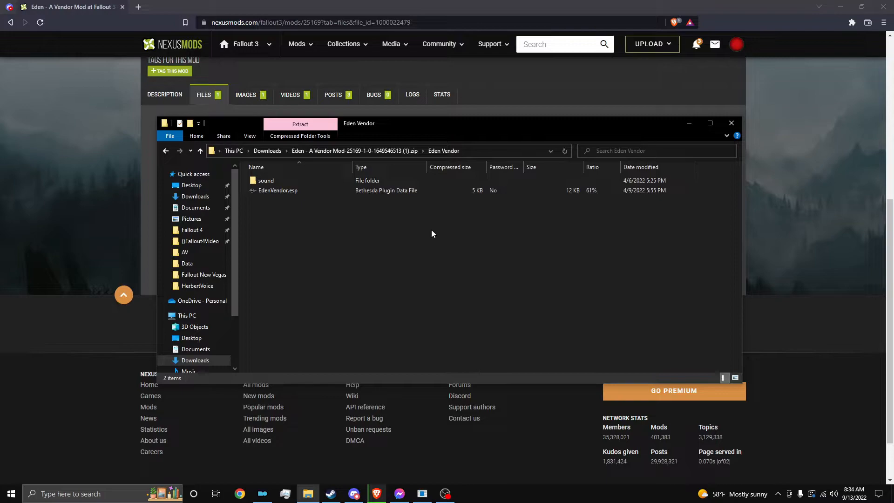
Inspect the sound/Voice folder, then copy the sound folder and EdenVendor.esp
double_click(279, 183)
double_click(279, 183)
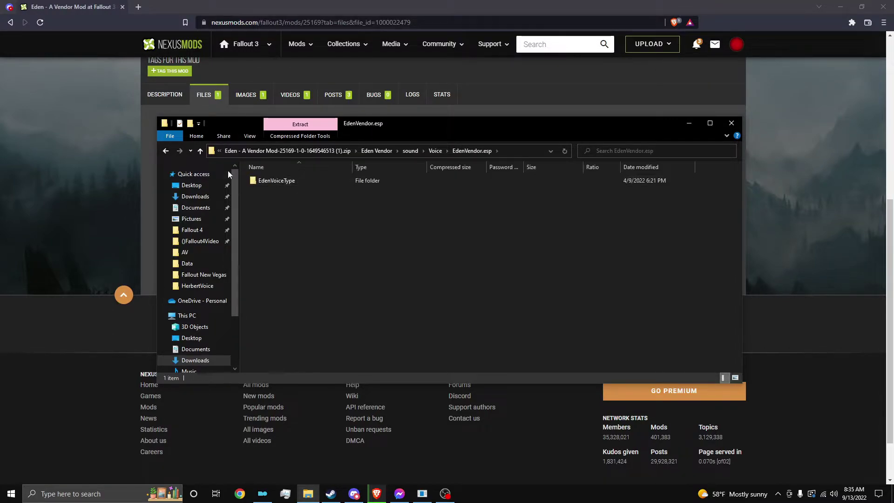
left_click(166, 152)
left_click_drag(310, 221, 244, 180)
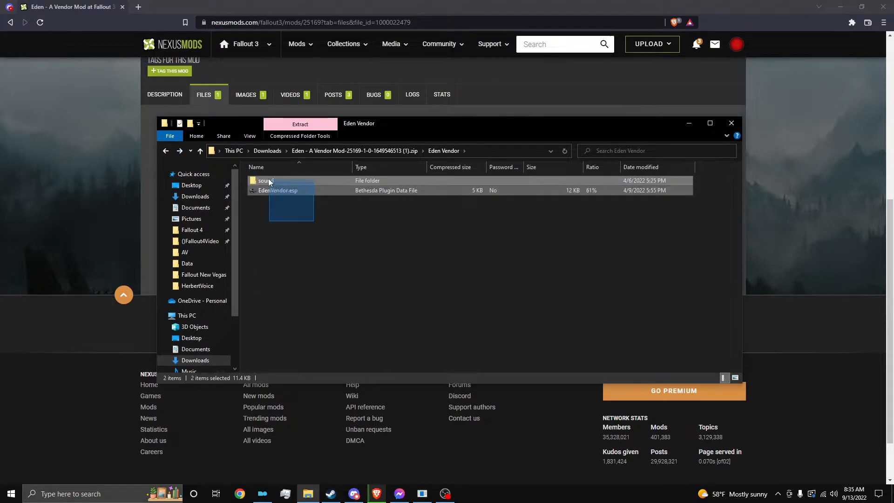
right_click(270, 179)
left_click(298, 220)
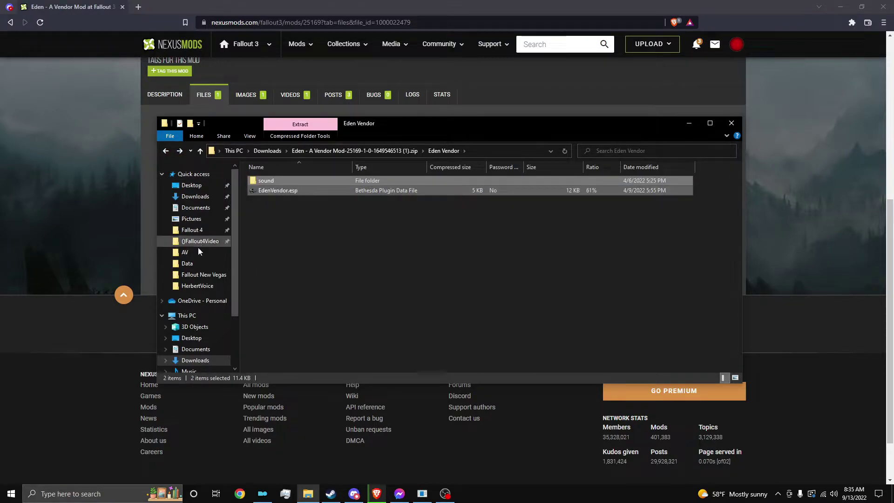
Paste both items into Fallout New Vegas's Data folder, replacing existing files
left_click(203, 275)
double_click(270, 180)
right_click(596, 289)
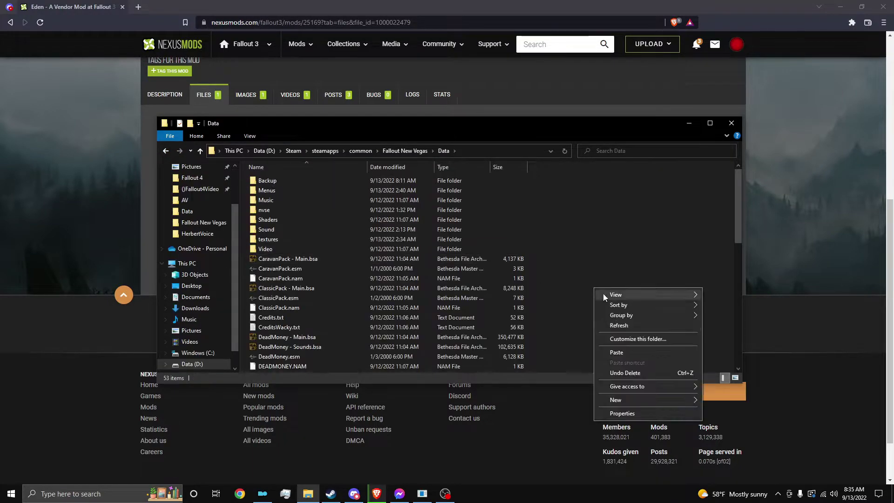
left_click(621, 354)
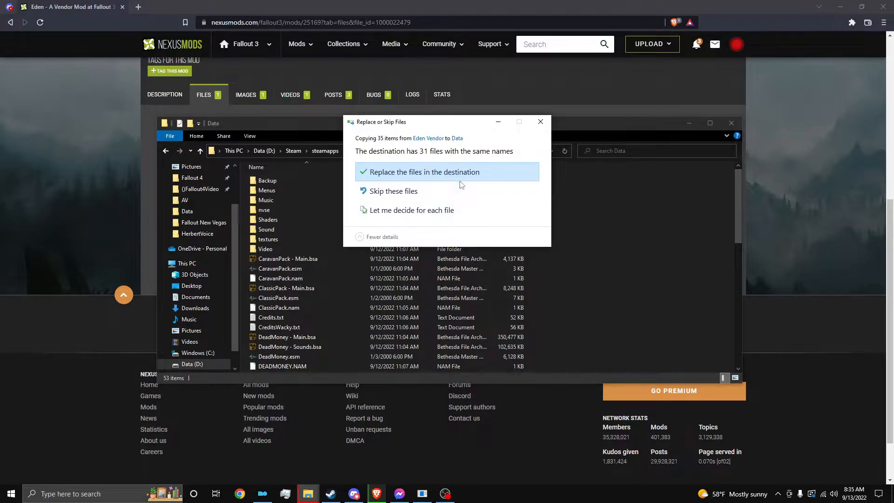
left_click(514, 172)
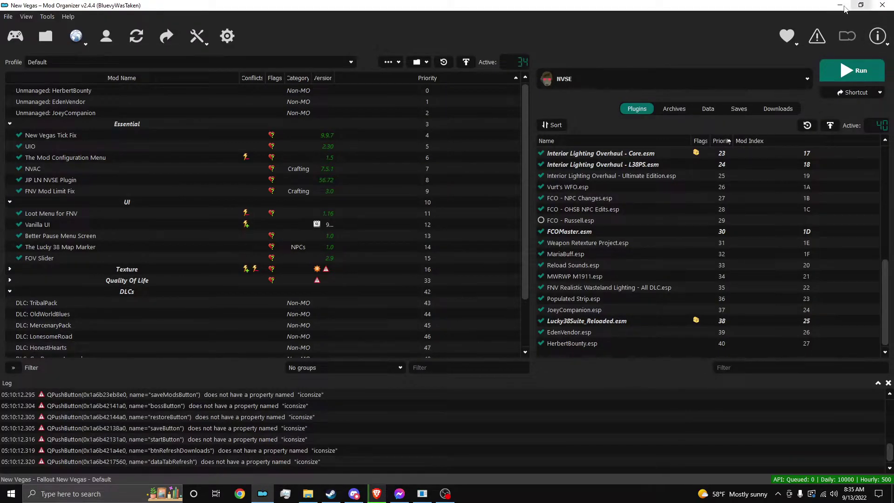
Close the Mod Organizer 2 window
left_click(840, 5)
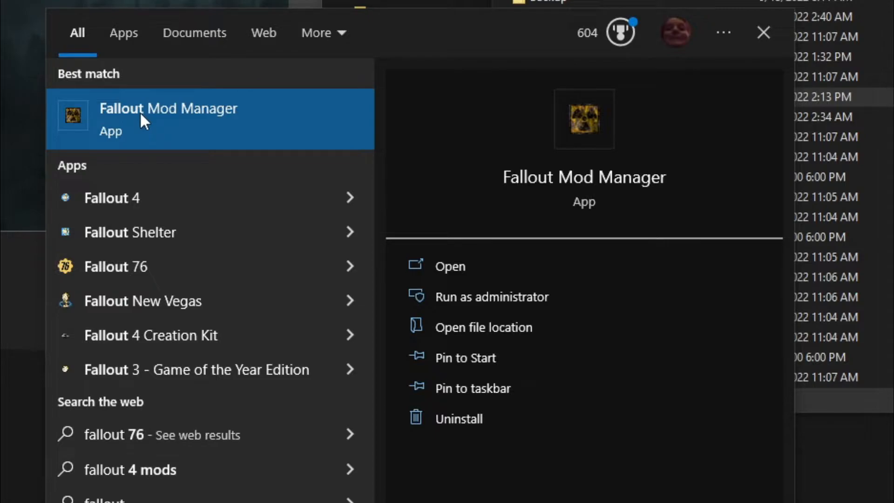
Launch Fallout Mod Manager for Fallout: New Vegas and select EdenVendor.esp to view its masters
left_click(141, 116)
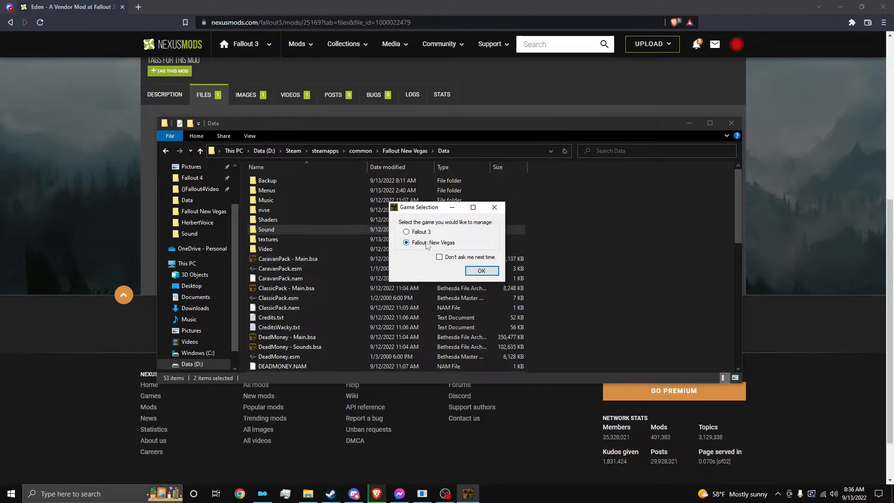
left_click(479, 273)
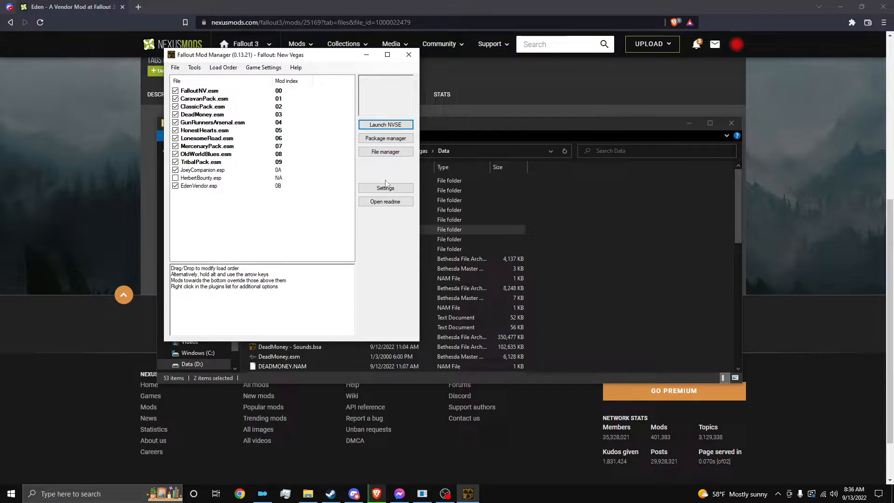
left_click(188, 187)
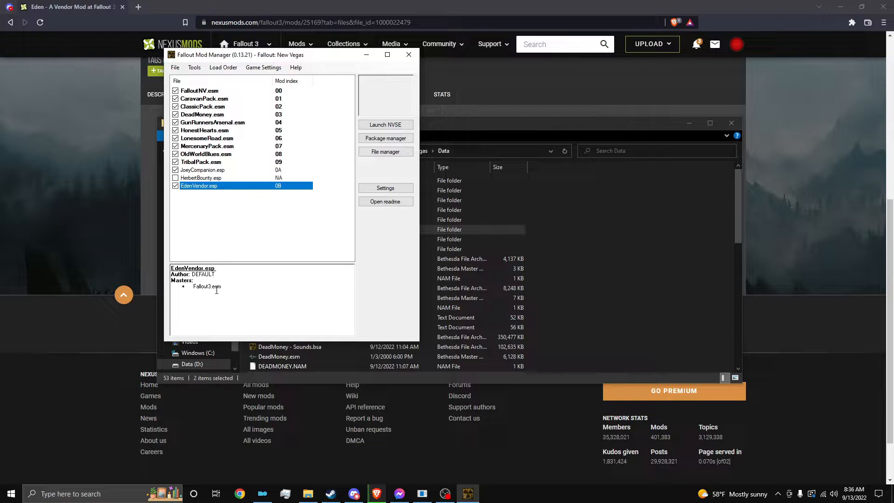
Load EdenVendor.esp into TESsnip and select its TES4 file header record
right_click(191, 192)
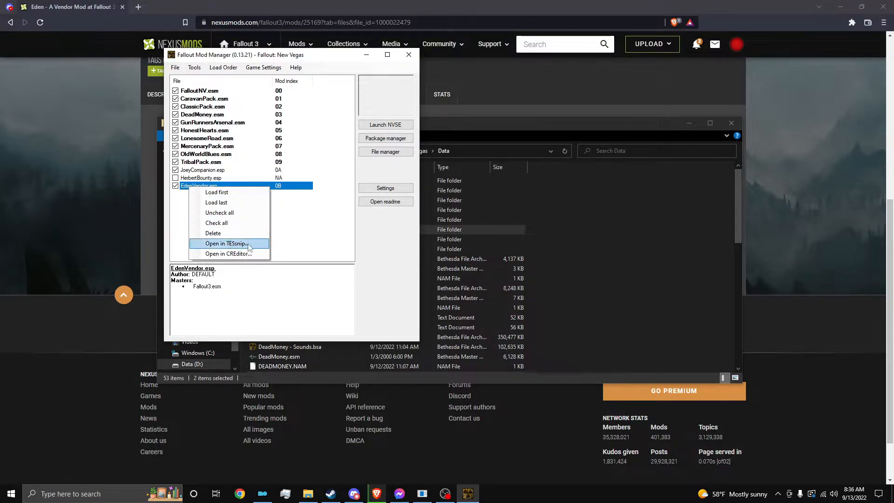
left_click(234, 242)
left_click_drag(91, 43, 217, 57)
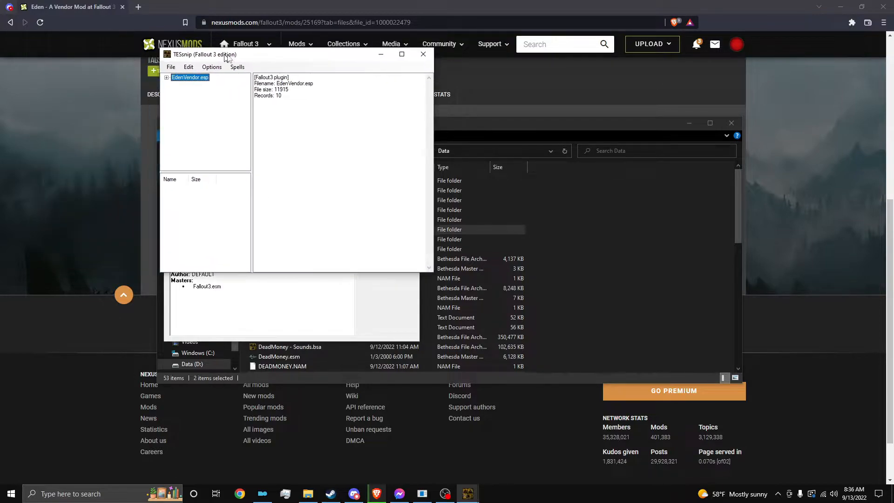
left_click(172, 80)
left_click(193, 87)
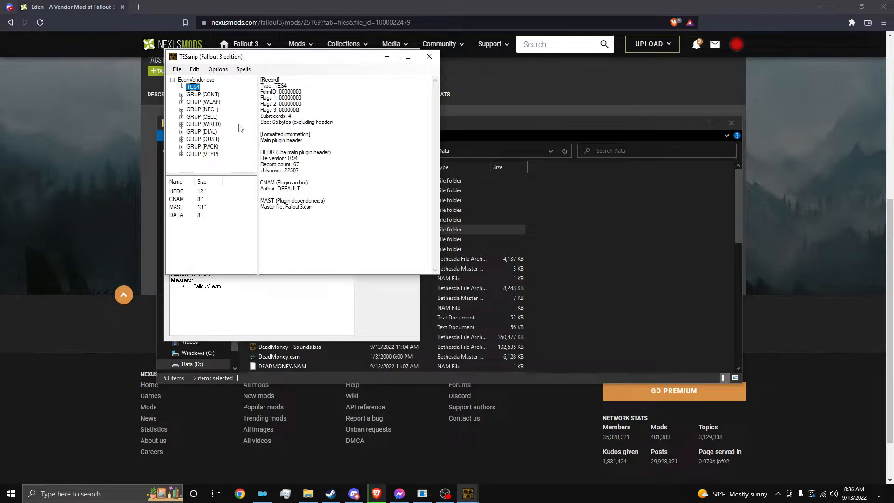
Inspect the header's MAST (Fallout3.esm) and DATA subrecords, ending on MAST
left_click(189, 209)
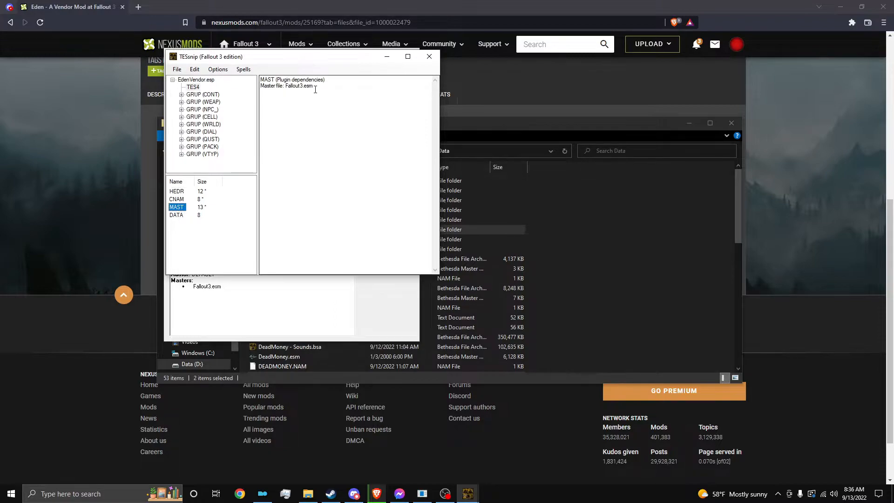
left_click_drag(316, 87, 285, 86)
left_click(183, 214)
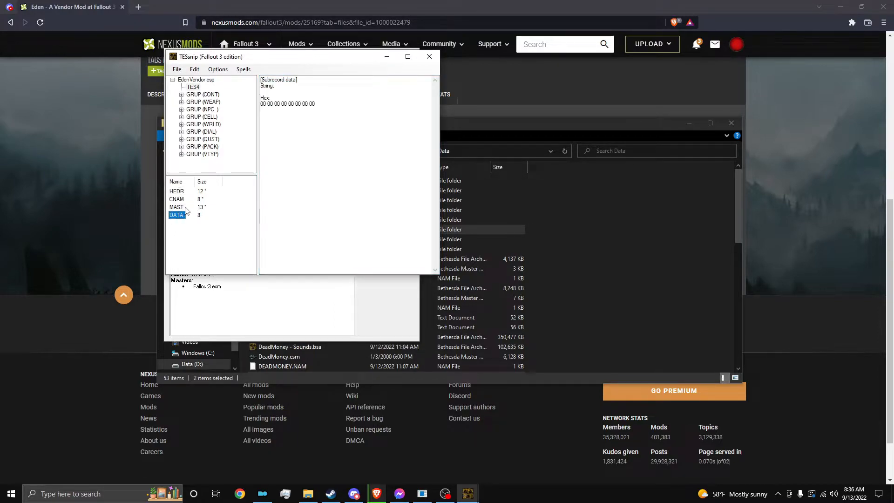
left_click(175, 208)
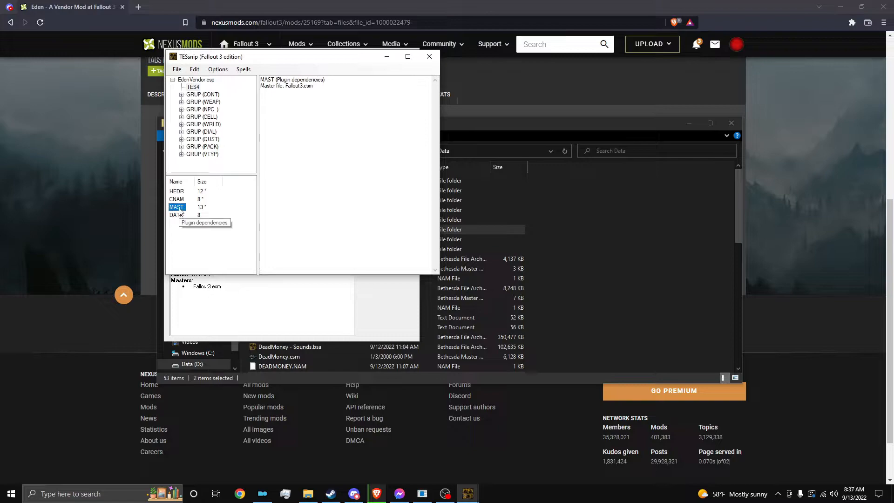
Delete the Fallout3.esm master and start Add Master, browsing for master .esm files
key("Delete")
key("Delete")
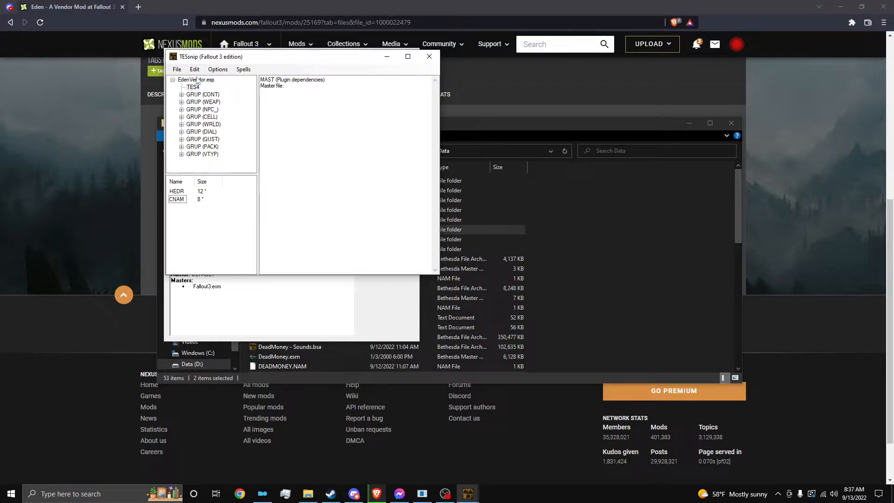
left_click(194, 69)
left_click(219, 141)
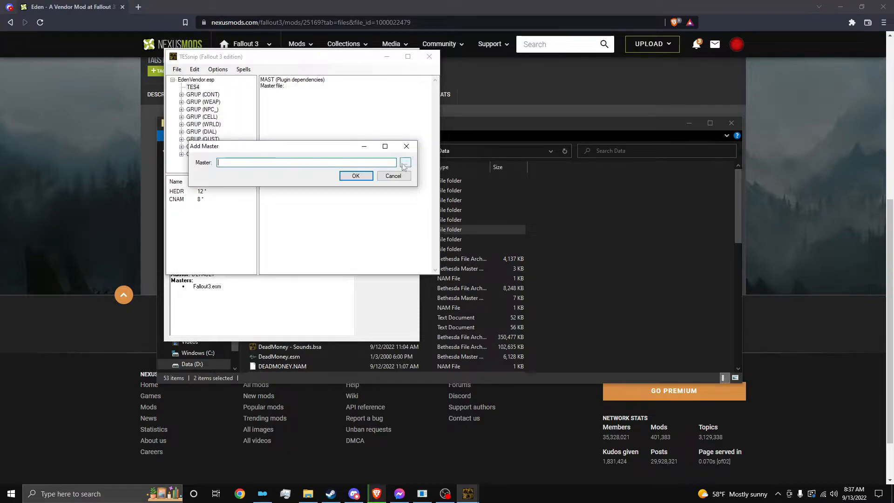
left_click(407, 163)
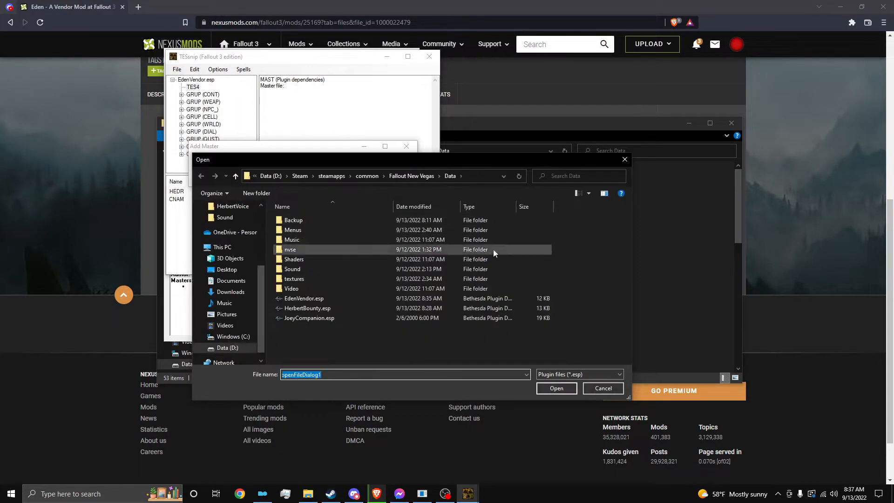
left_click(562, 376)
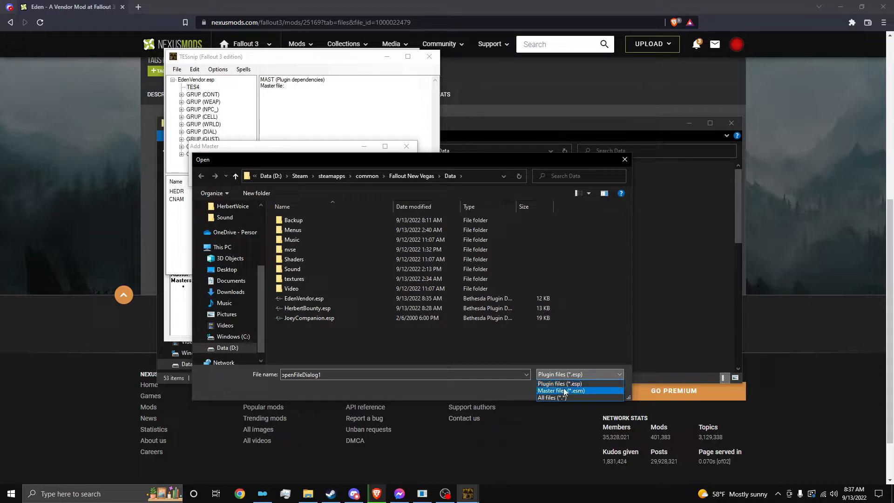
left_click(559, 389)
scroll(392, 339, "down", 1)
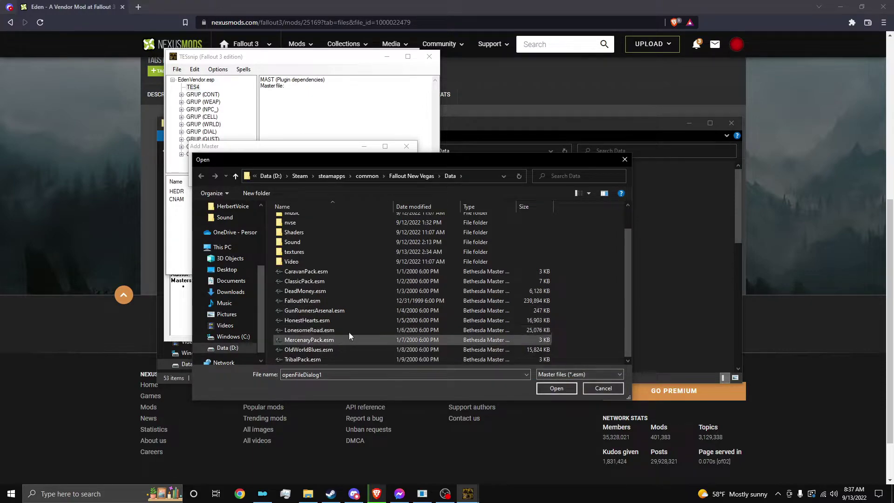
Add FalloutNV.esm as the plugin's master and verify it in the MAST subrecord
left_click(323, 302)
left_click(551, 387)
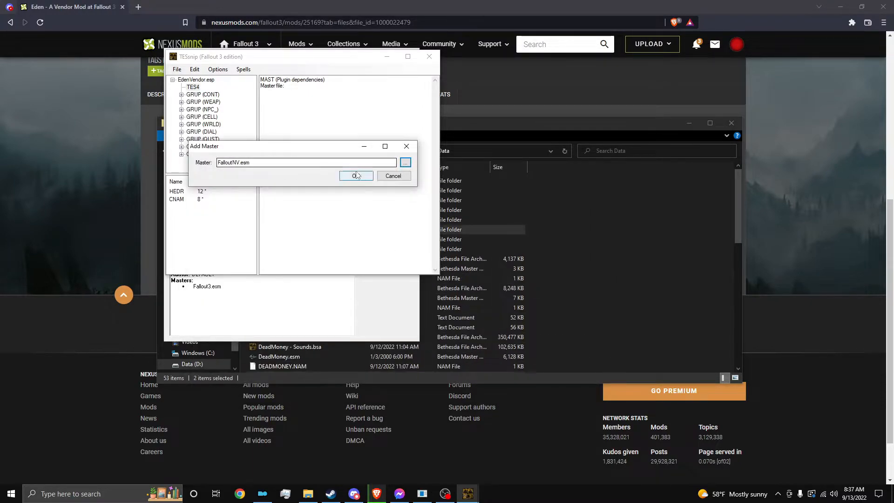
left_click(356, 176)
left_click(198, 209)
left_click_drag(319, 86, 285, 87)
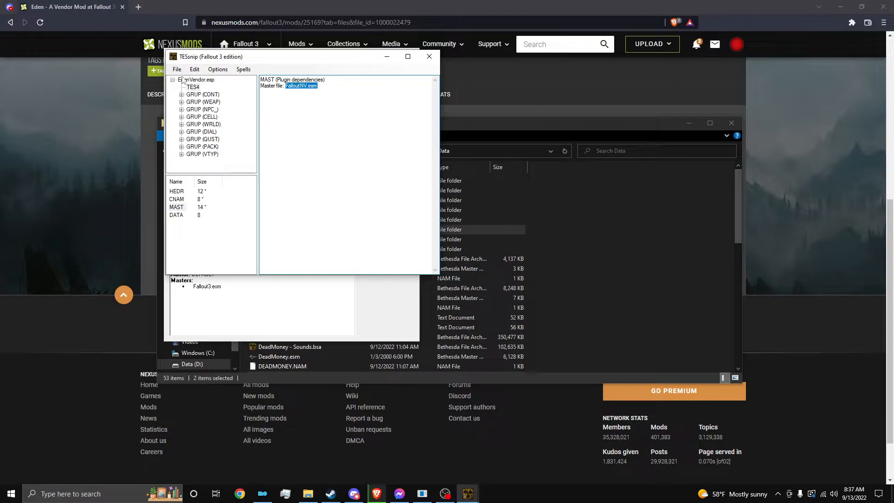
Save the plugin over the existing EdenVendor.esp, replacing it
left_click(178, 70)
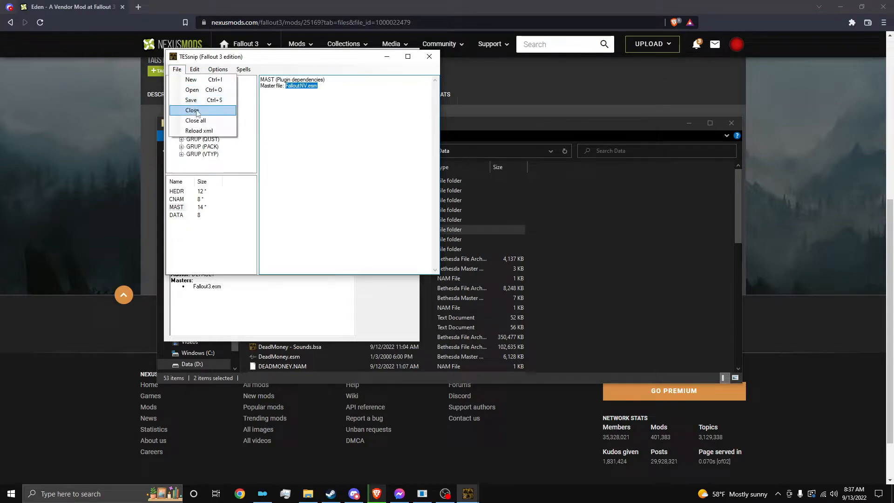
left_click(196, 99)
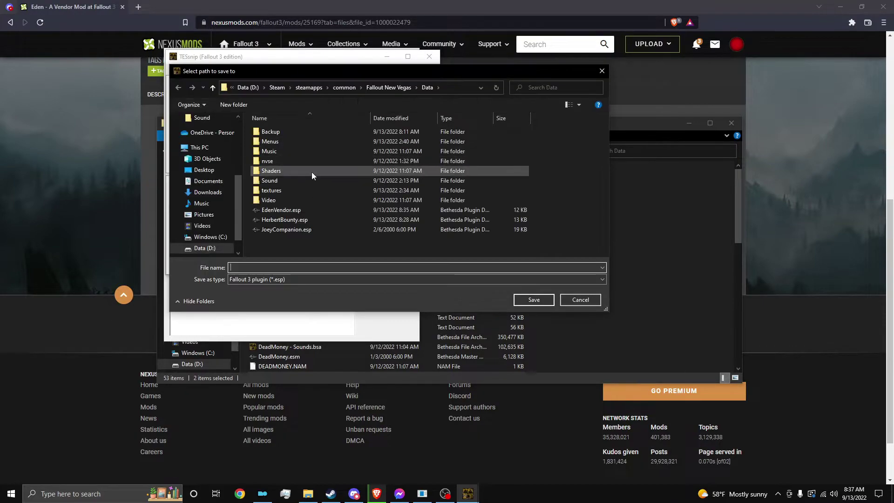
left_click(281, 211)
left_click(522, 302)
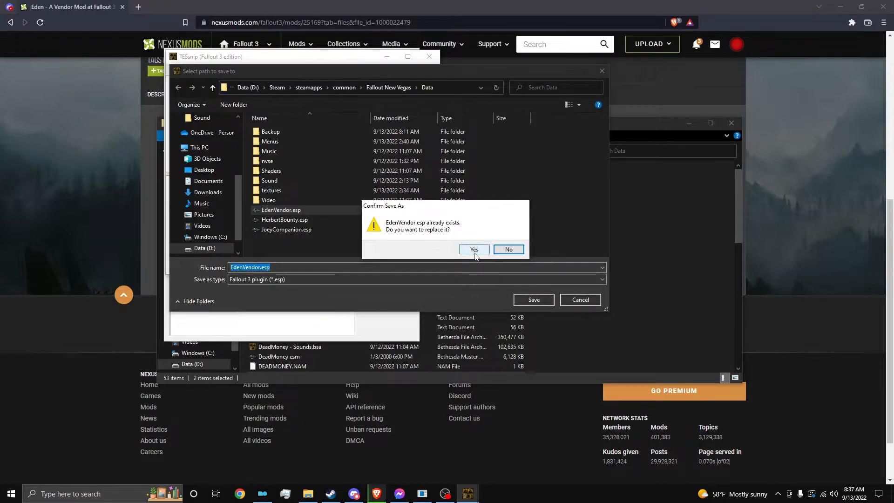
left_click(475, 254)
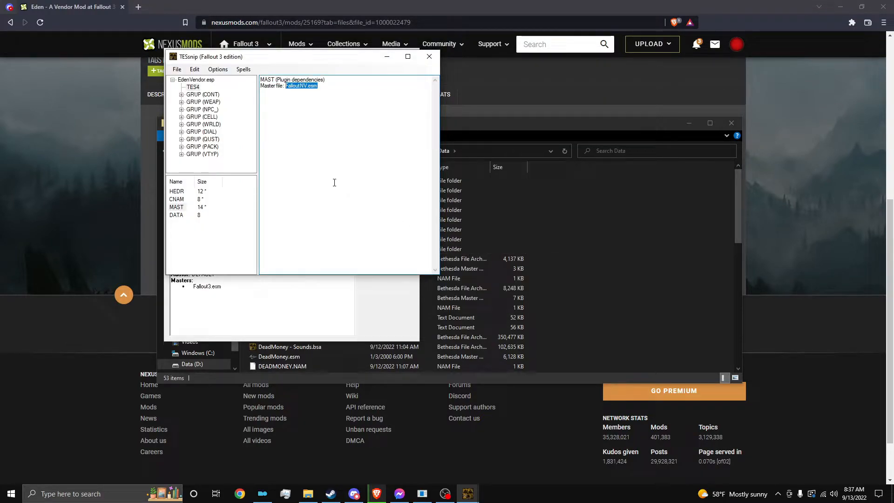
Close TESsnip and check EdenVendor.esp's Masters field now shows FalloutNV.esm
left_click(429, 57)
left_click(200, 185)
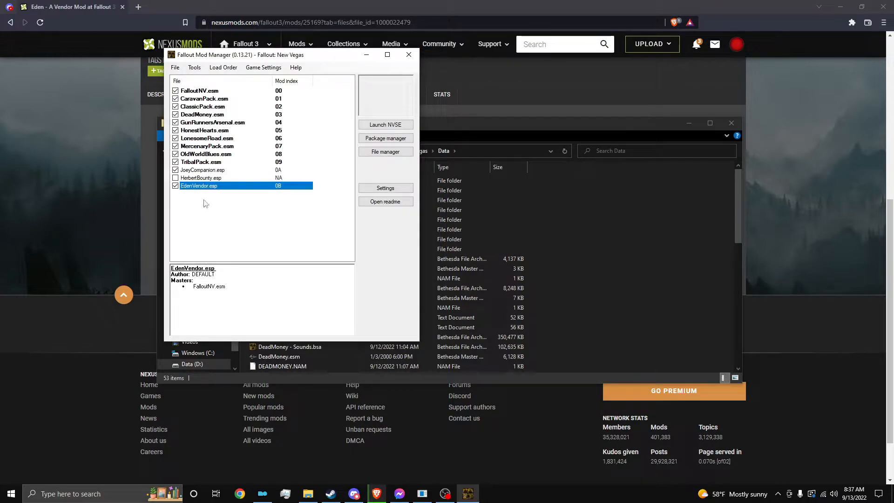
double_click(209, 287)
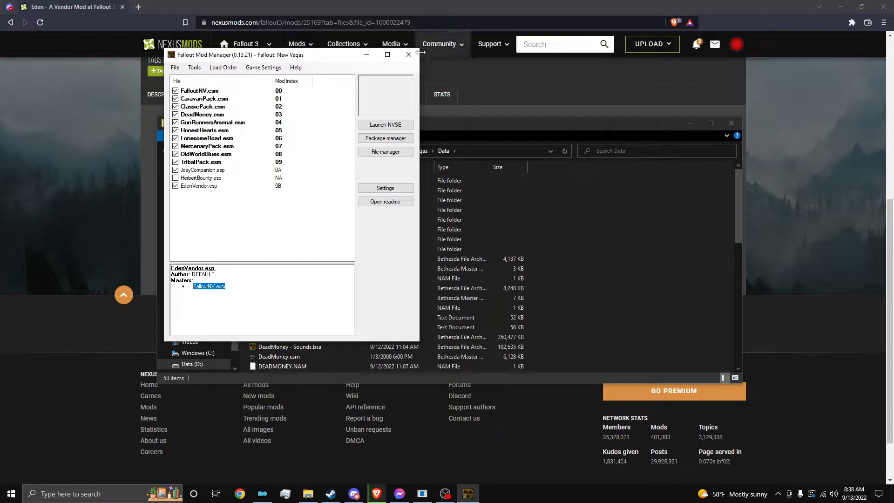
Close Fallout Mod Manager and launch Geck.exe from the Fallout New Vegas folder
left_click(407, 56)
left_click(398, 153)
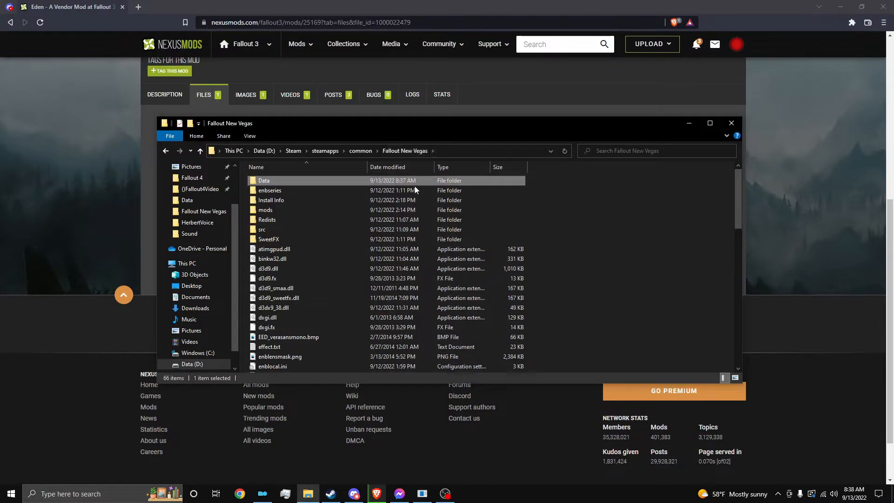
scroll(396, 224, "down", 5)
scroll(395, 224, "down", 1)
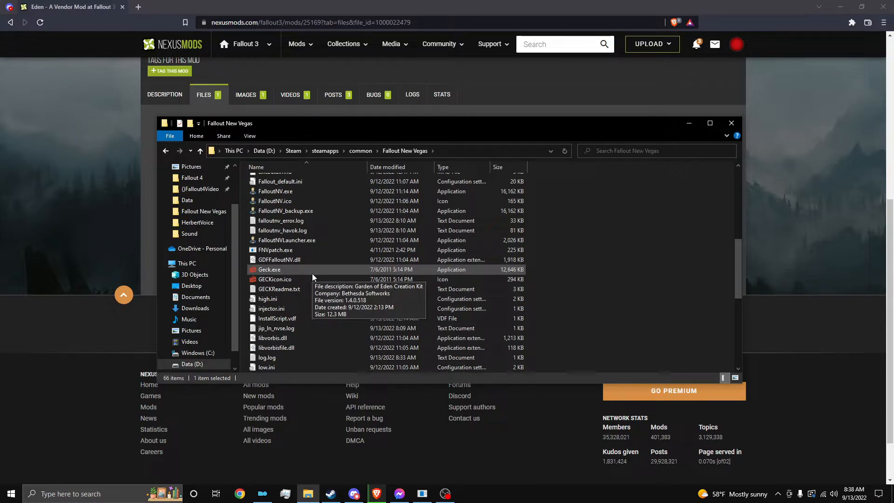
double_click(312, 273)
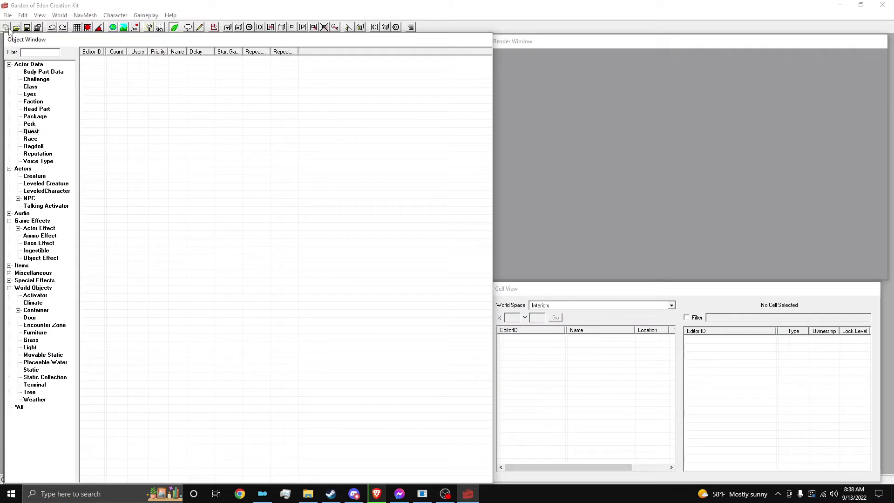
In the Data dialog, check FalloutNV.esm and uncheck CaravanPack.esm and the other DLC masters
left_click(16, 27)
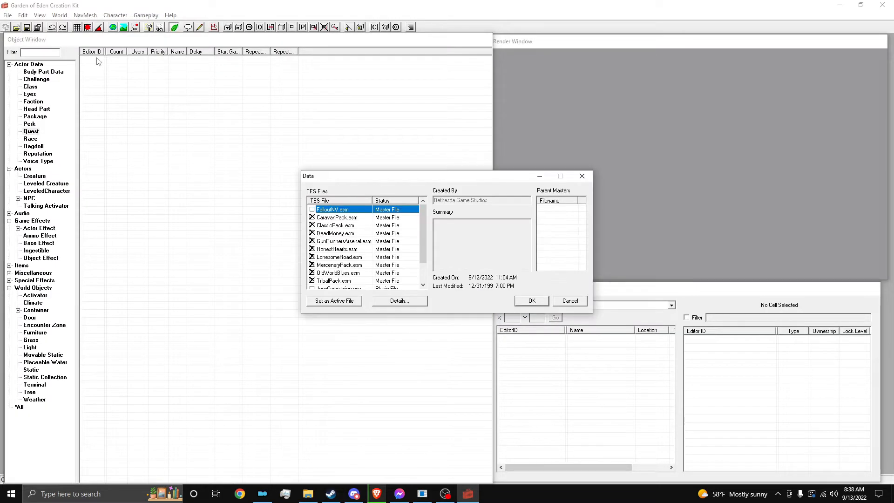
double_click(312, 210)
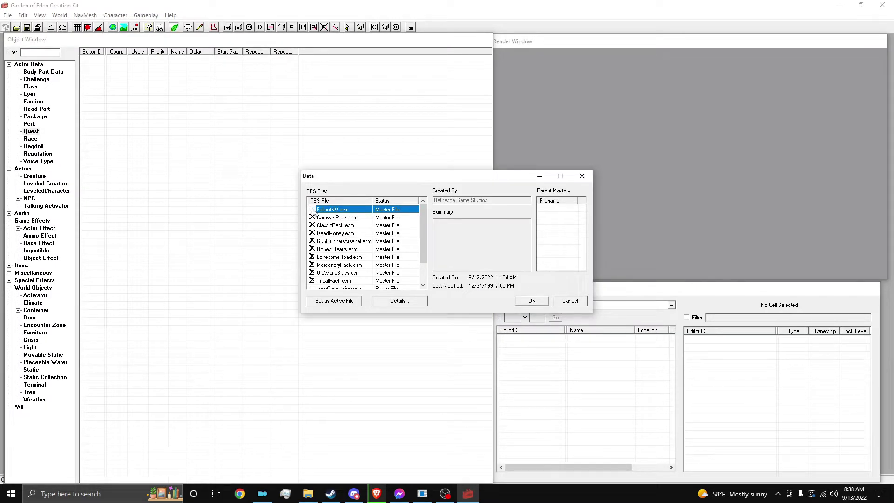
double_click(312, 225)
left_click(312, 241)
double_click(312, 241)
double_click(311, 257)
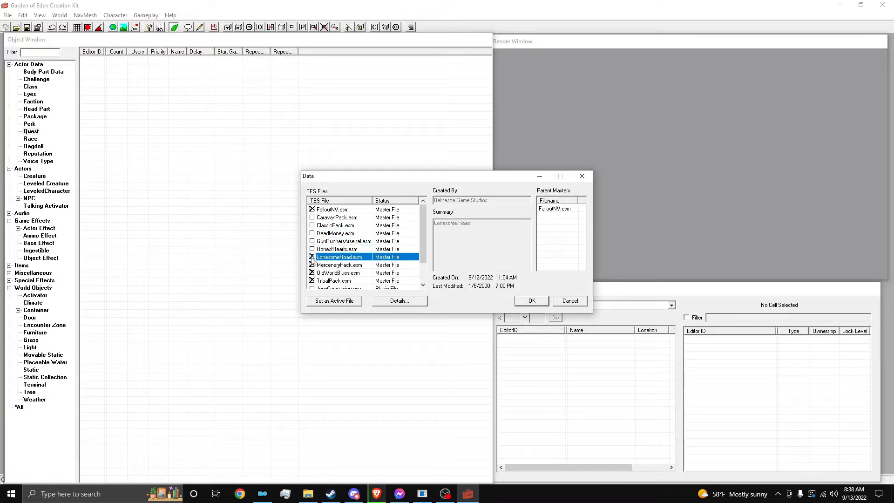
double_click(312, 273)
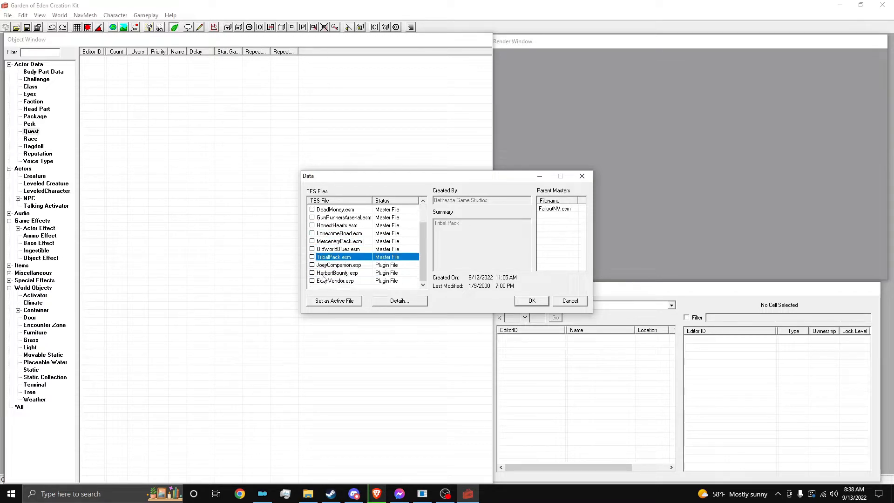
scroll(327, 283, "down", 1)
Set EdenVendor.esp as the active file and load the chosen data
left_click(327, 280)
left_click(334, 301)
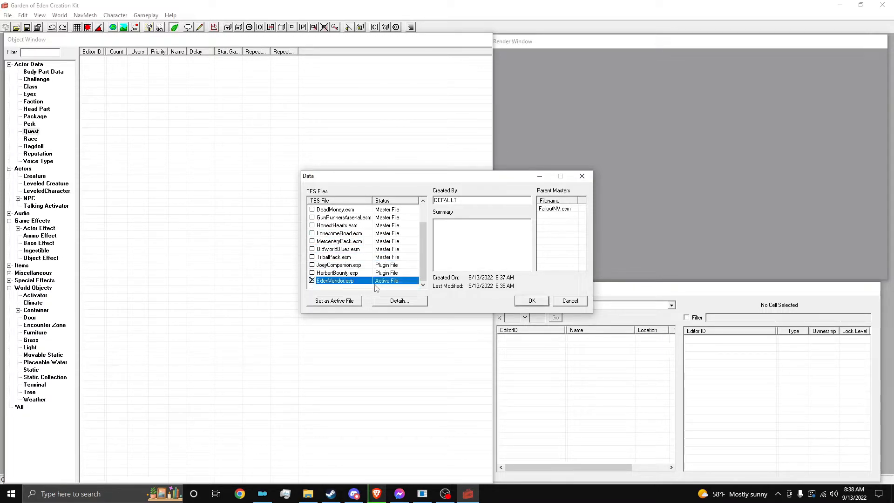
left_click(530, 300)
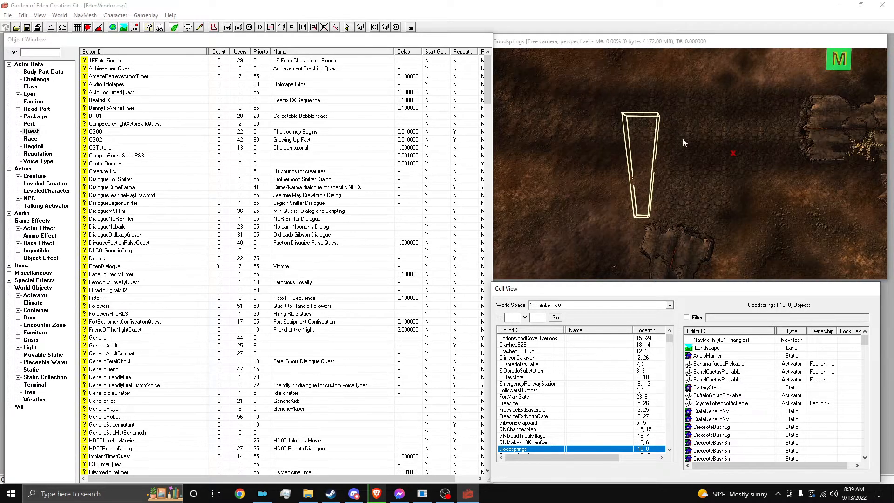
left_click(812, 142)
middle_click_drag(812, 137, 754, 123, "shift")
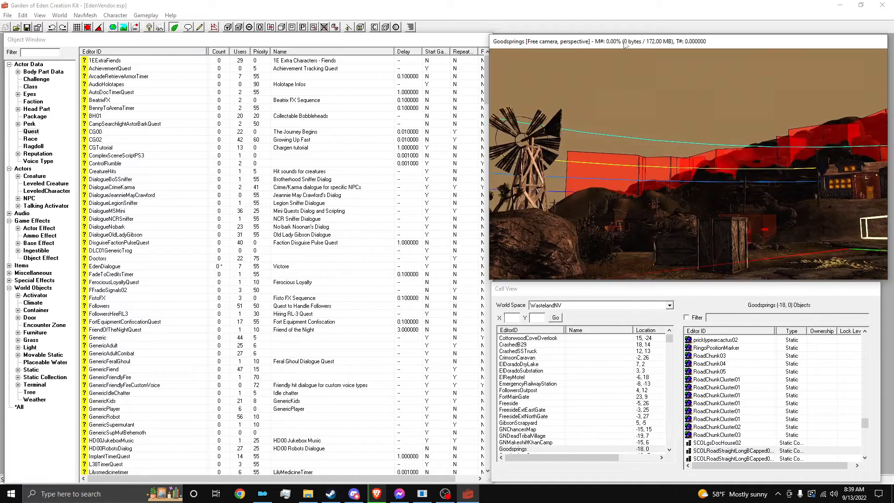
scroll(810, 142, "up", 3)
scroll(699, 197, "up", 3)
scroll(692, 203, "down", 3)
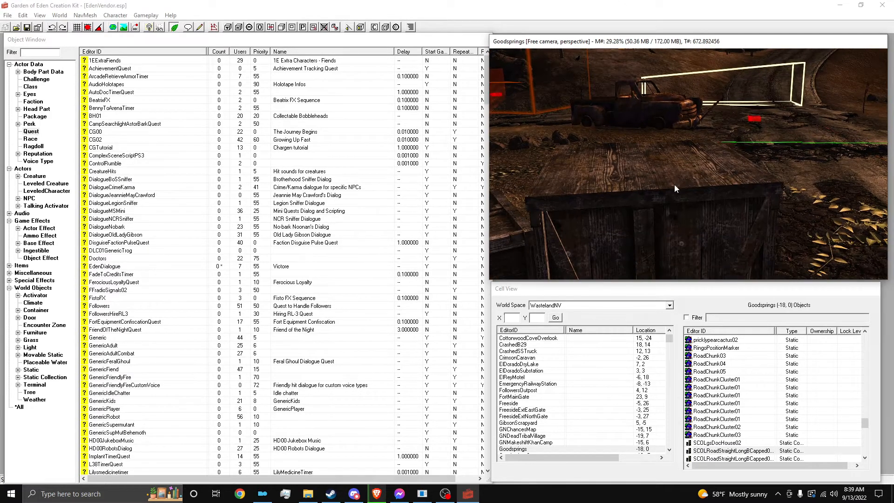
scroll(666, 166, "down", 3)
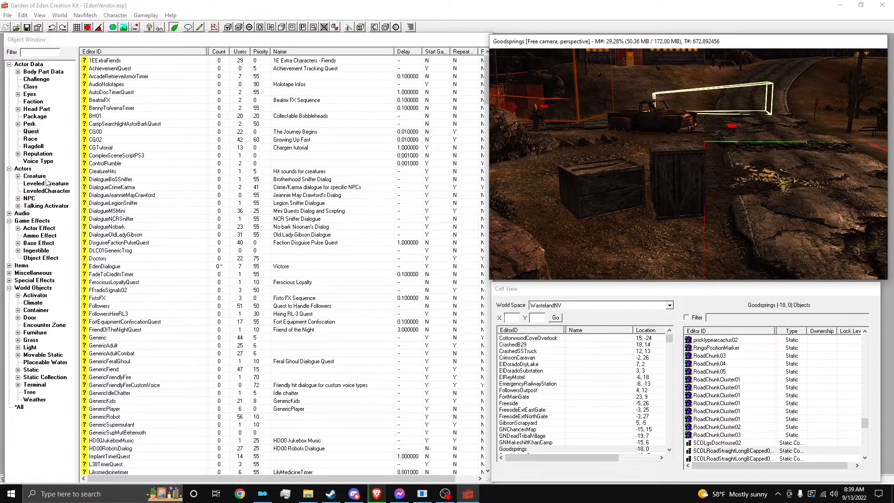
left_click(30, 199)
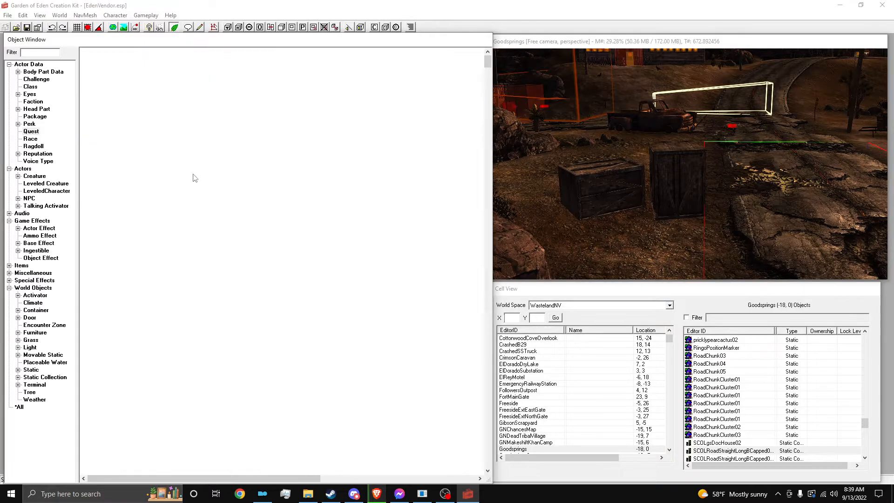
left_click(28, 53)
type("Eden")
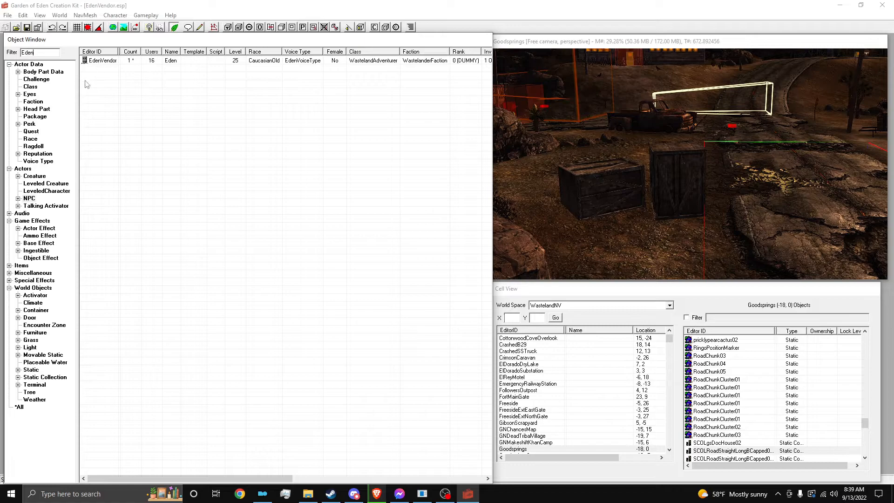
left_click(35, 310)
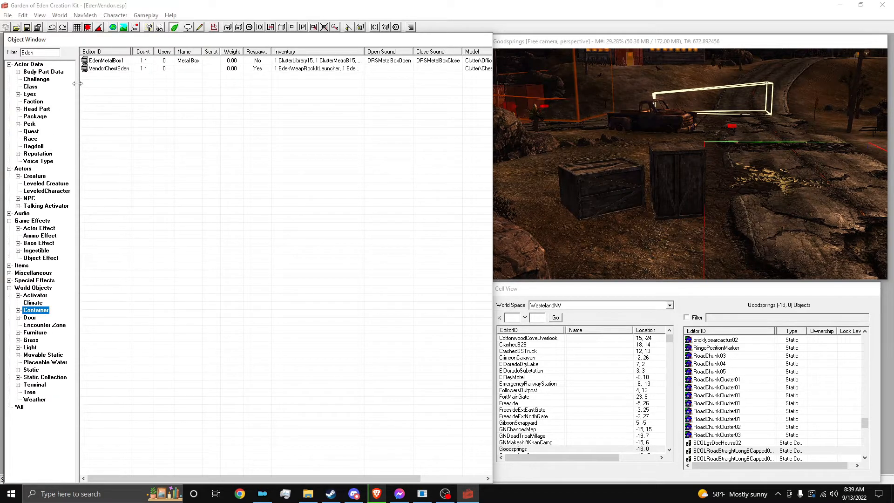
left_click(101, 68)
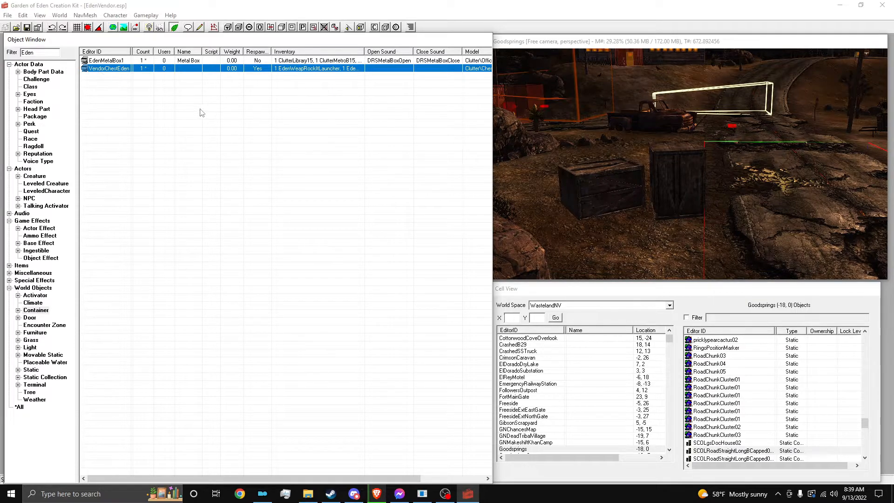
key("Return")
scroll(479, 198, "down", 2)
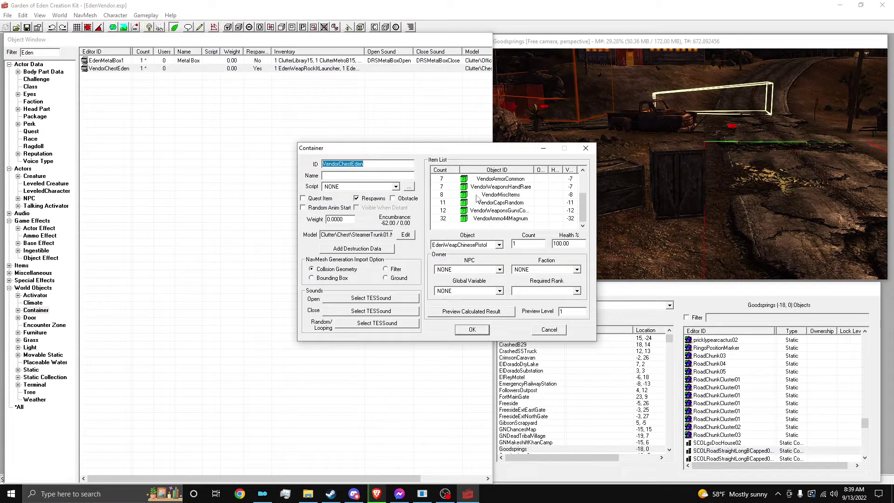
left_click(586, 149)
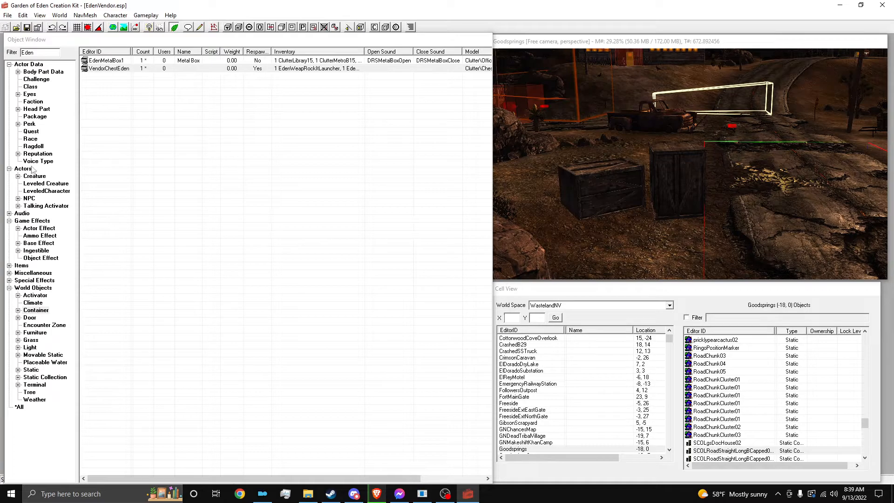
left_click(29, 199)
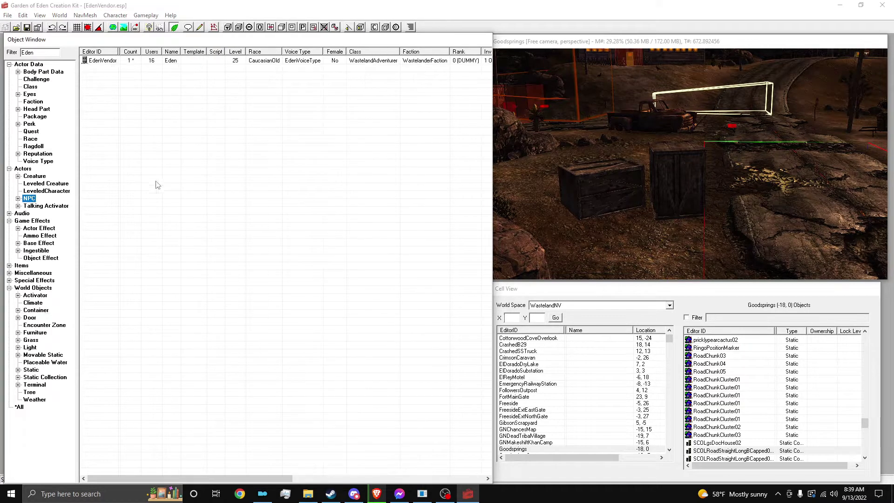
Place the EdenVendor NPC into Goodsprings and move it forward near the road
left_click(102, 62)
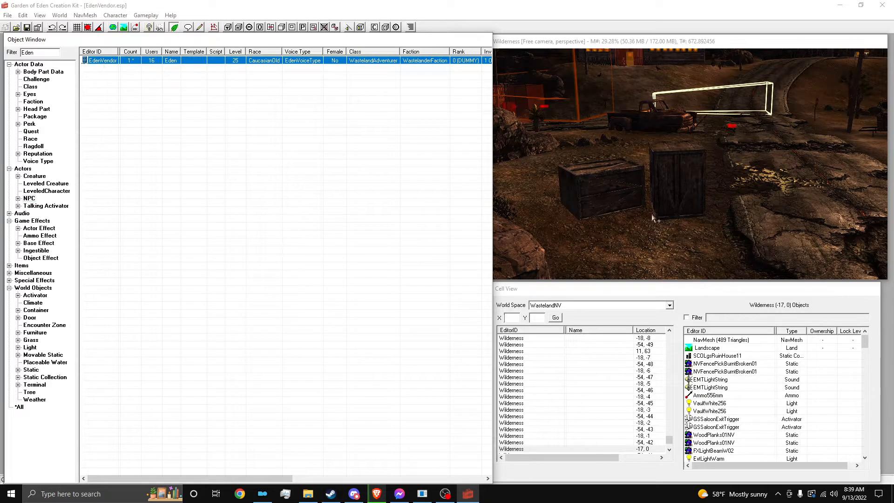
left_click_drag(649, 211, 636, 195)
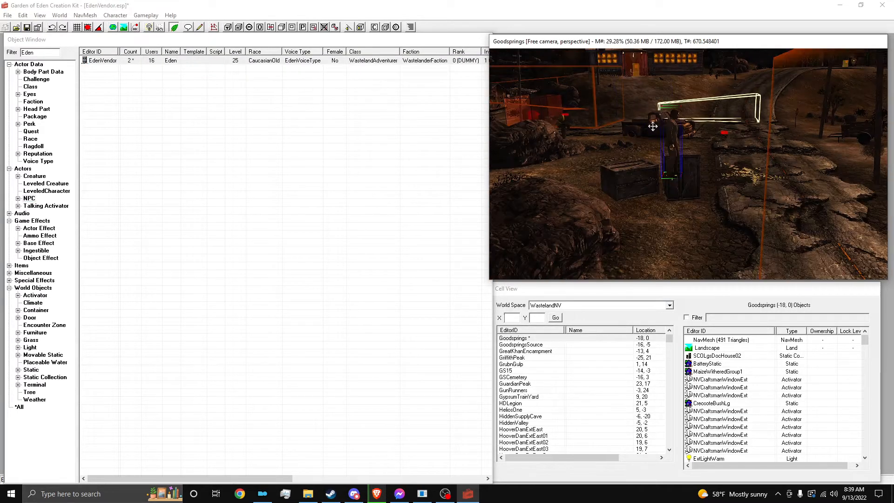
left_click_drag(654, 127, 667, 167)
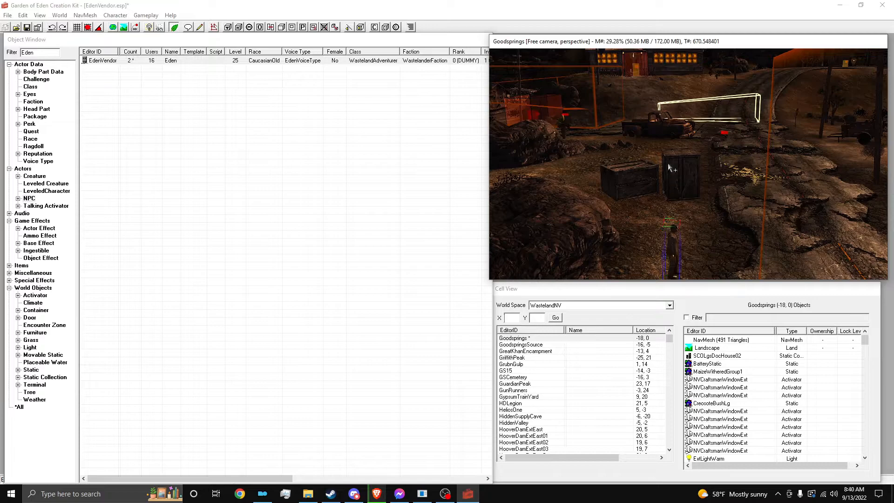
Place the VendorChestEden container into the world near the vendor
left_click(35, 310)
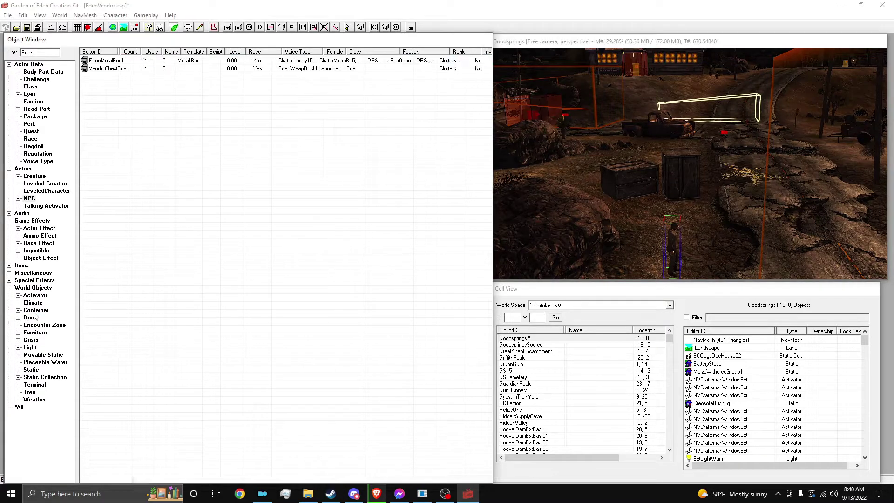
left_click(104, 69)
left_click_drag(103, 70, 539, 254)
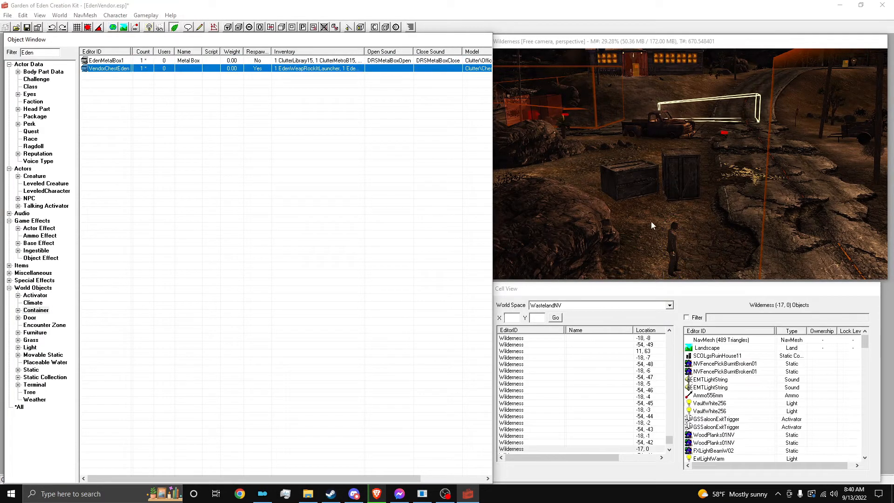
scroll(650, 221, "down", 2)
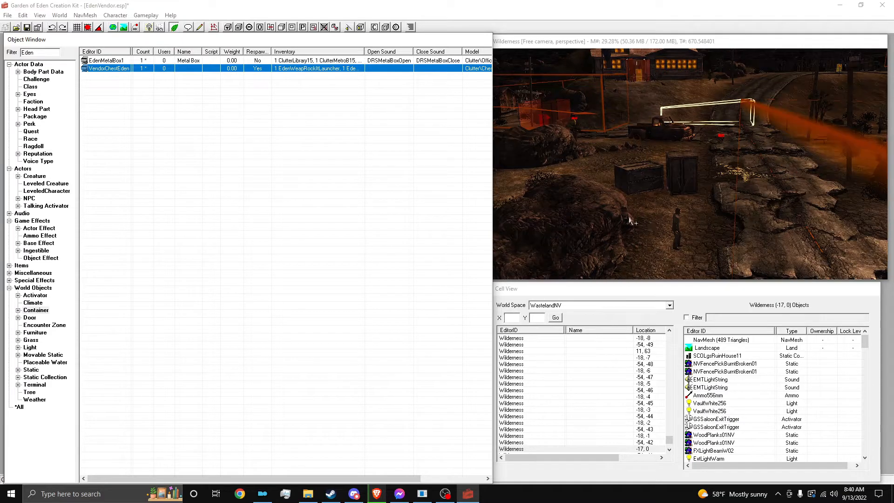
left_click_drag(114, 70, 641, 166)
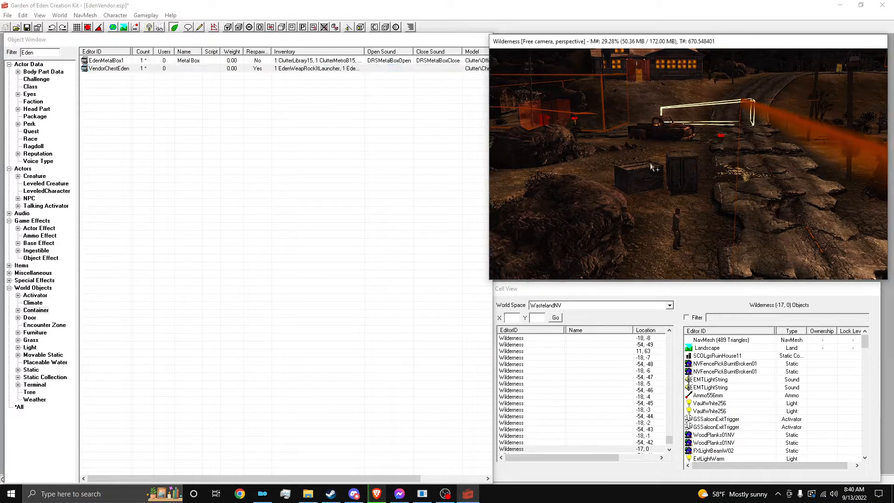
key("Delete")
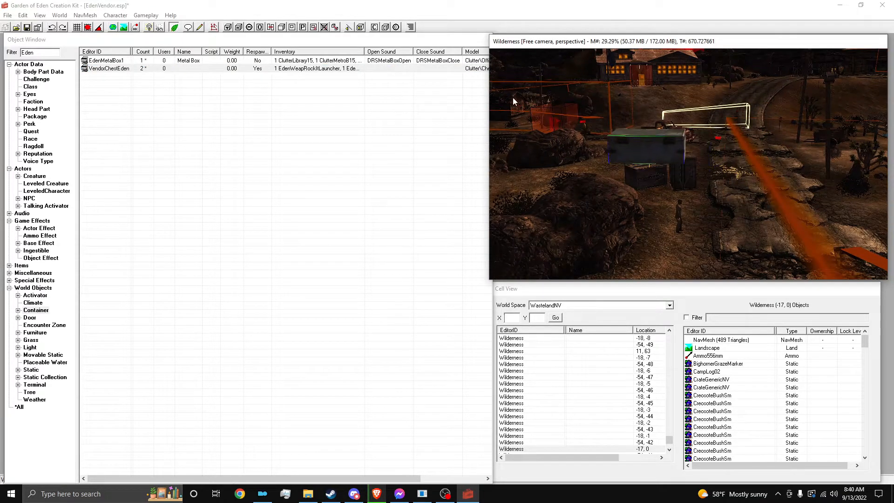
scroll(669, 175, "down", 3)
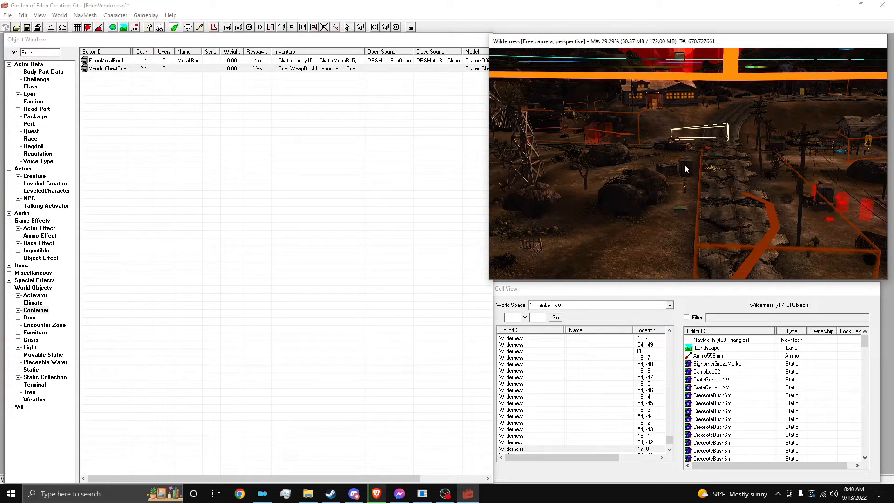
scroll(685, 168, "up", 2)
scroll(570, 186, "up", 2)
scroll(594, 210, "up", 2)
scroll(615, 229, "up", 1)
scroll(629, 228, "up", 2)
scroll(643, 227, "up", 1)
scroll(657, 224, "up", 1)
scroll(657, 225, "up", 2)
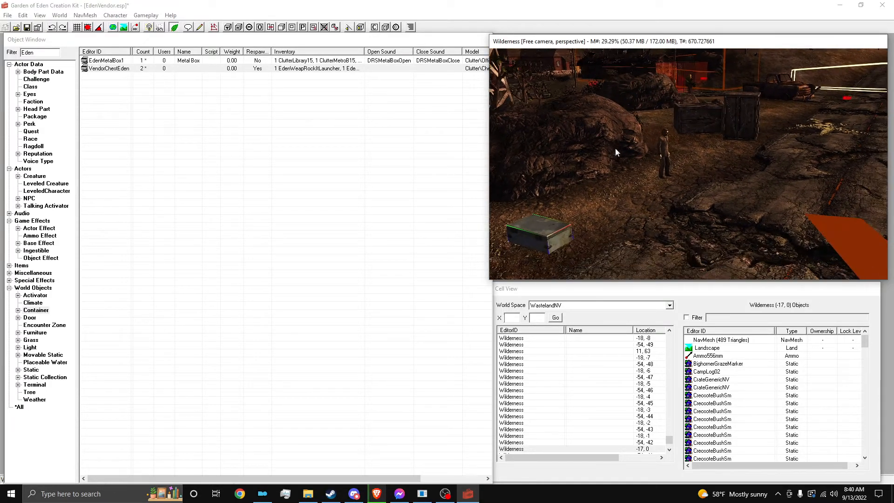
In the Eden vendor's reference, pick the placed VendorChestEden chest from the render window
double_click(667, 148)
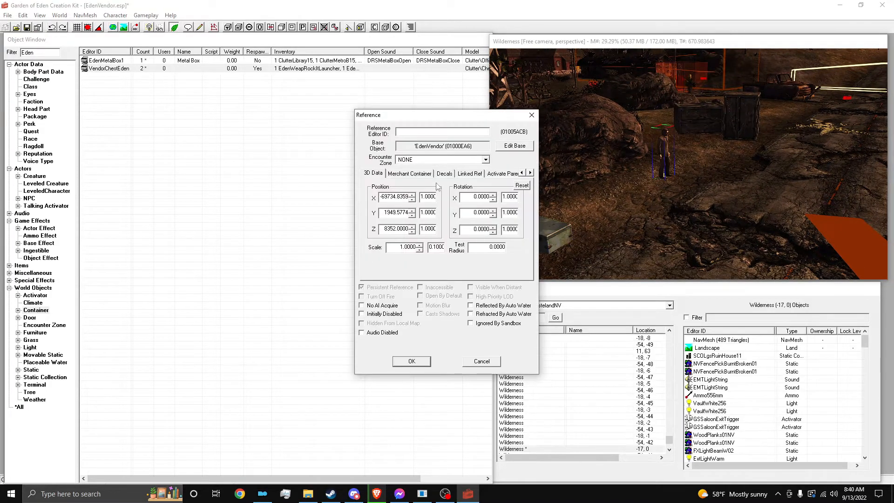
left_click(418, 174)
left_click(459, 194)
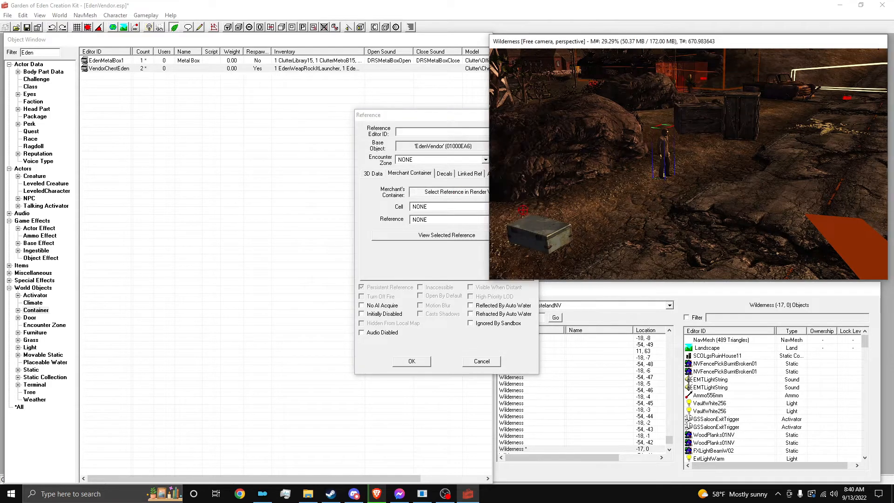
left_click(552, 229)
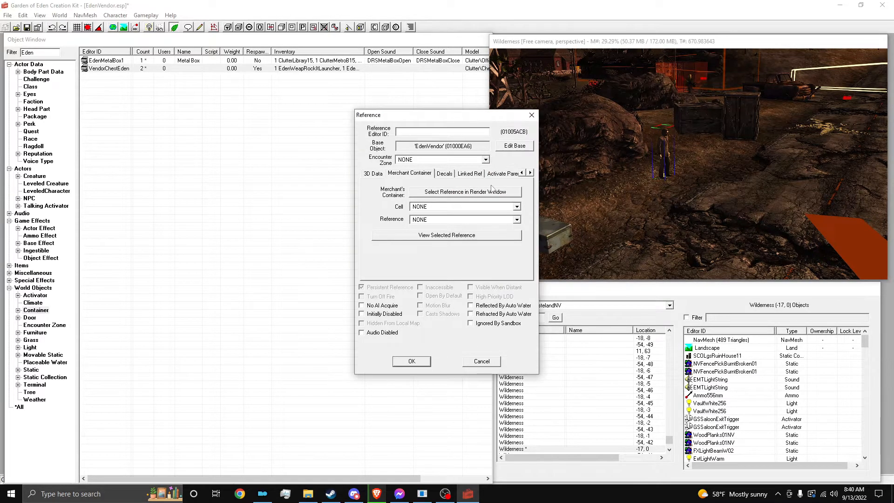
middle_click_drag(552, 229, 675, 200)
scroll(611, 216, "up", 2)
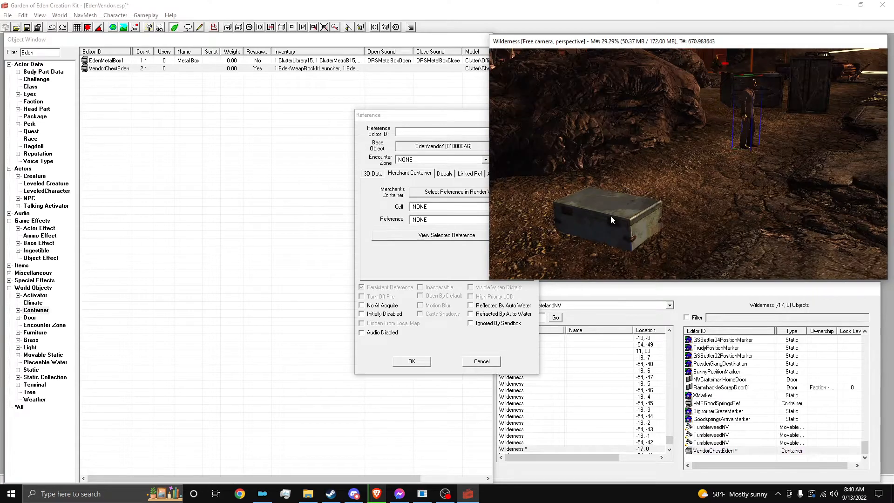
left_click(610, 216)
left_click(416, 363)
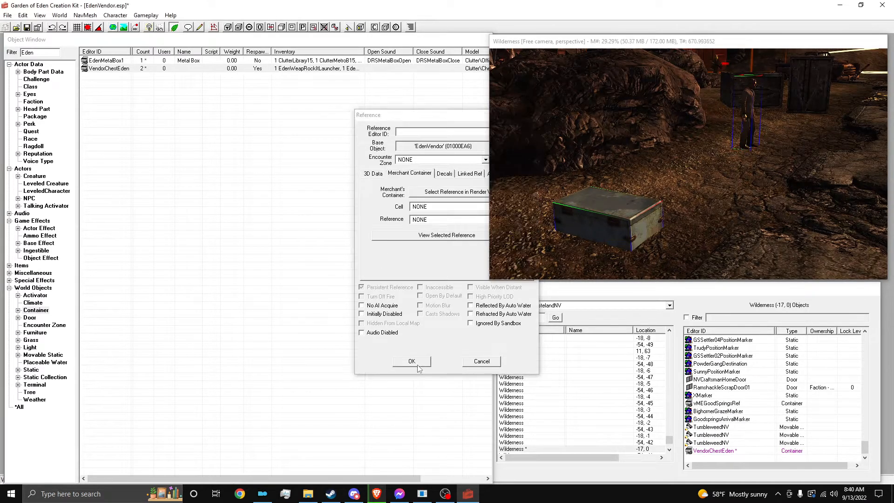
Confirm VendorChestEden as the Eden vendor's merchant container
left_click(454, 192)
left_click(584, 202)
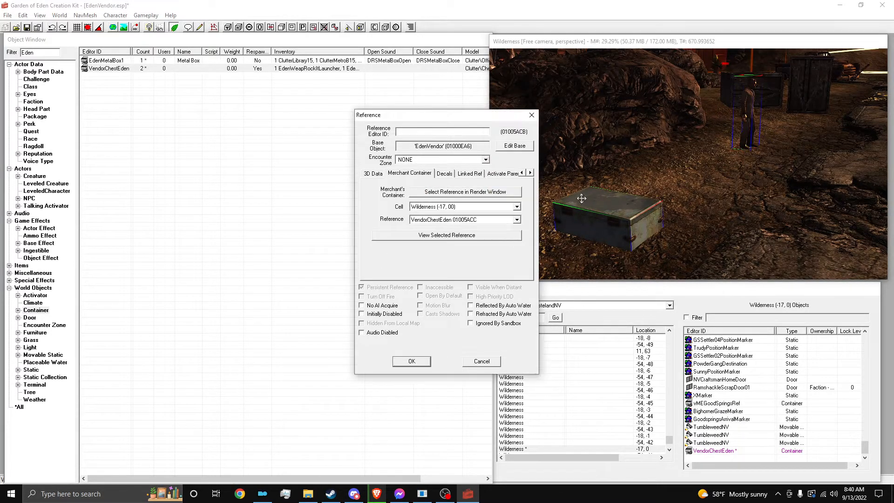
left_click(412, 361)
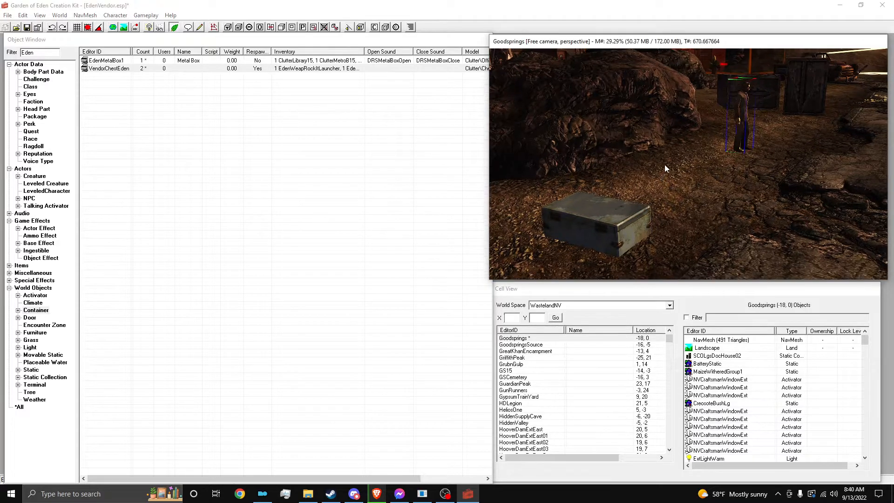
Drag the linked chest out of view and bring the Eden NPC back into frame
left_click(600, 207)
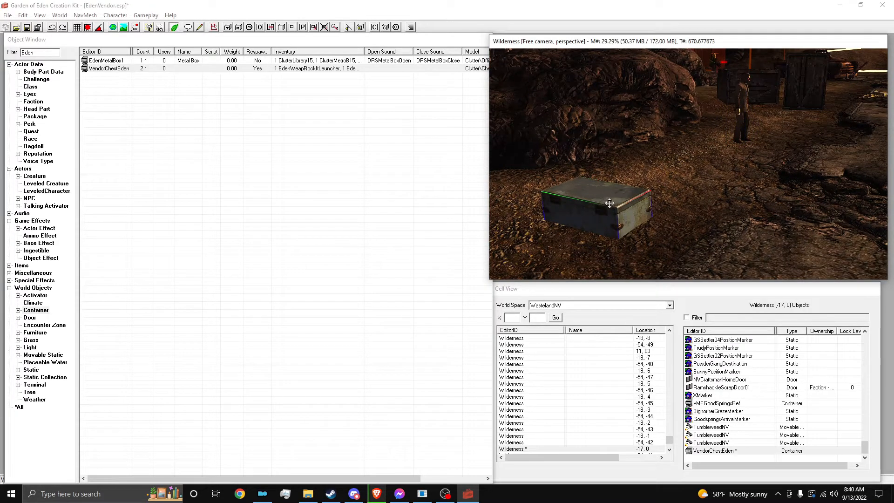
left_click_drag(609, 203, 589, 453)
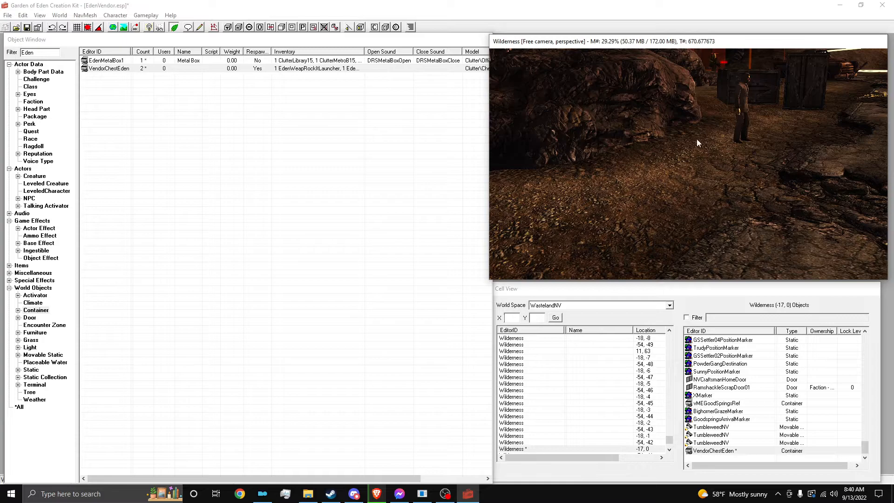
middle_click_drag(712, 110, 650, 153)
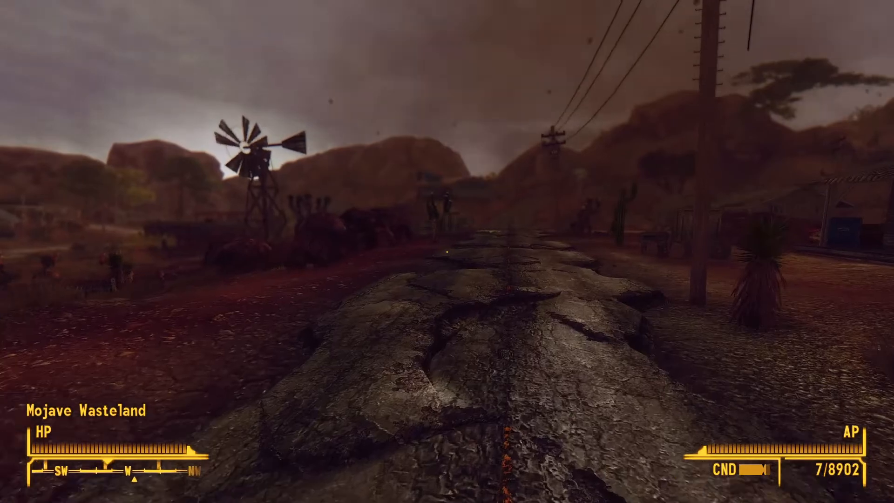
Use the console to noclip through the rock and check the chest holds Eden's pistols
key("grave")
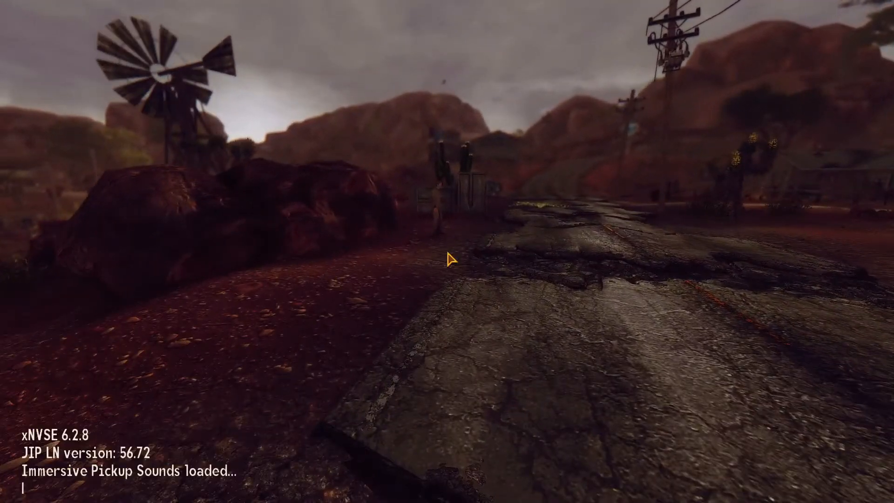
type("tcl")
key("Return")
key("grave")
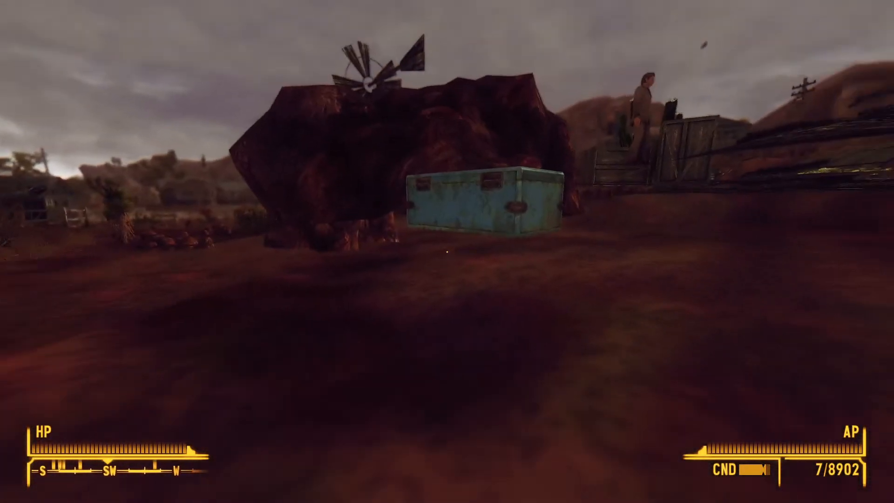
scroll(615, 223, "down", 3)
scroll(615, 224, "down", 6)
scroll(615, 223, "up", 5)
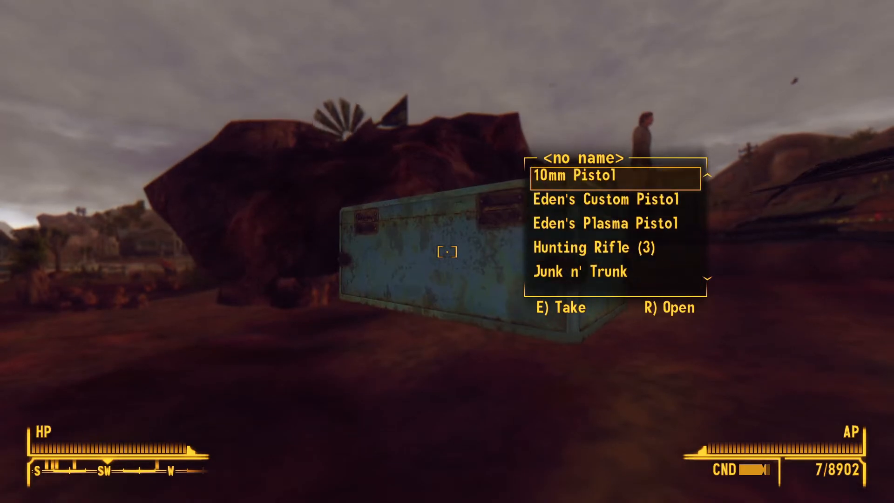
scroll(615, 224, "up", 6)
Toggle collision back on with tcl and walk over to Eden
key("grave")
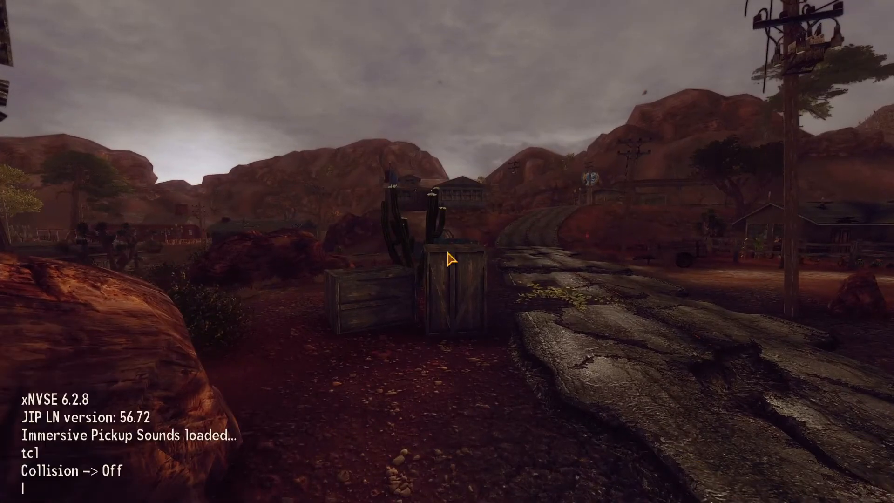
key("grave")
type("tcl")
key("Return")
key("grave")
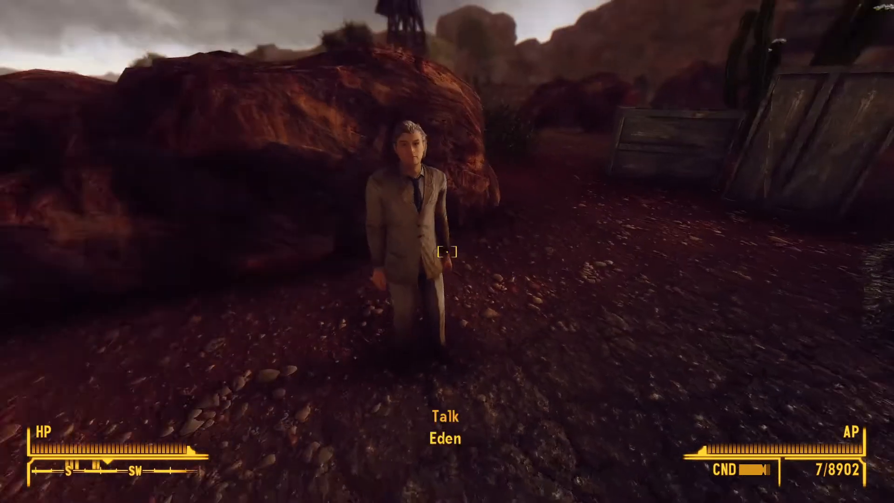
Talk to Eden, ask to see his wares and filter the barter list to WEAPONS
key("e")
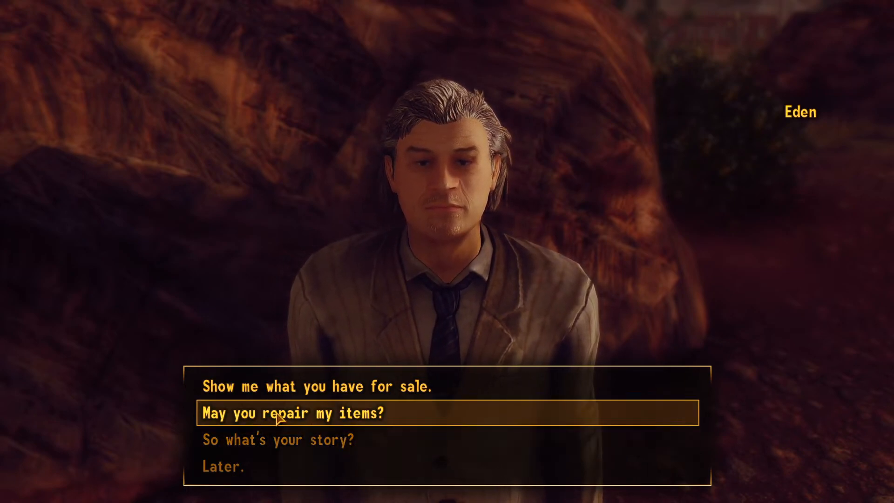
left_click(240, 391)
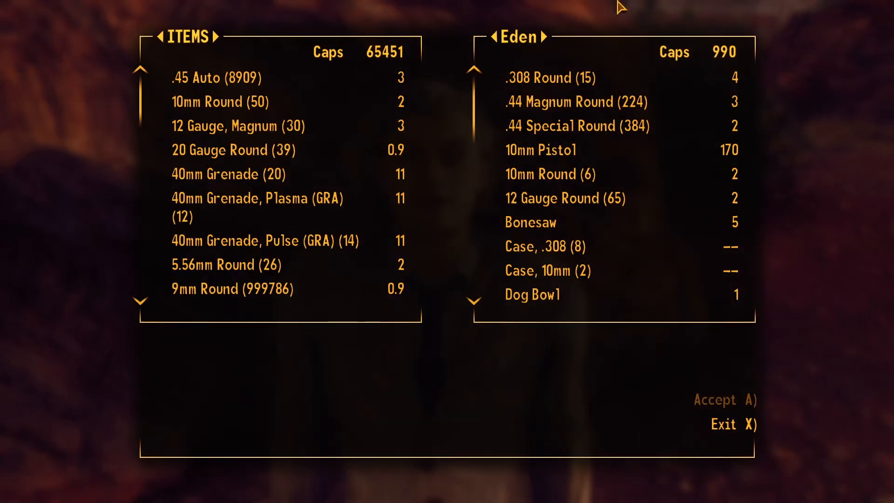
scroll(606, 155, "down", 3)
scroll(606, 155, "down", 5)
scroll(573, 105, "down", 6)
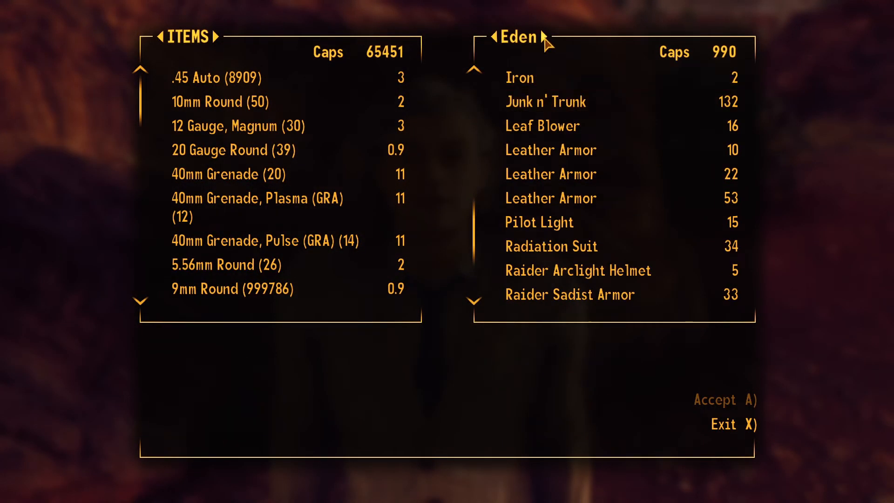
left_click(554, 39)
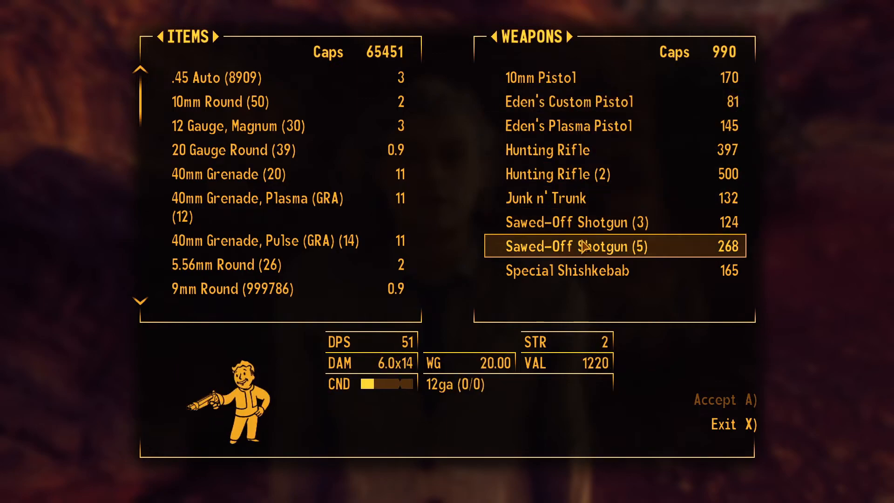
Buy Junk n' Trunk, Special Shishkebab, Eden's Custom Pistol and Eden's Plasma Pistol for 523 caps
left_click(584, 199)
left_click(577, 247)
left_click(553, 111)
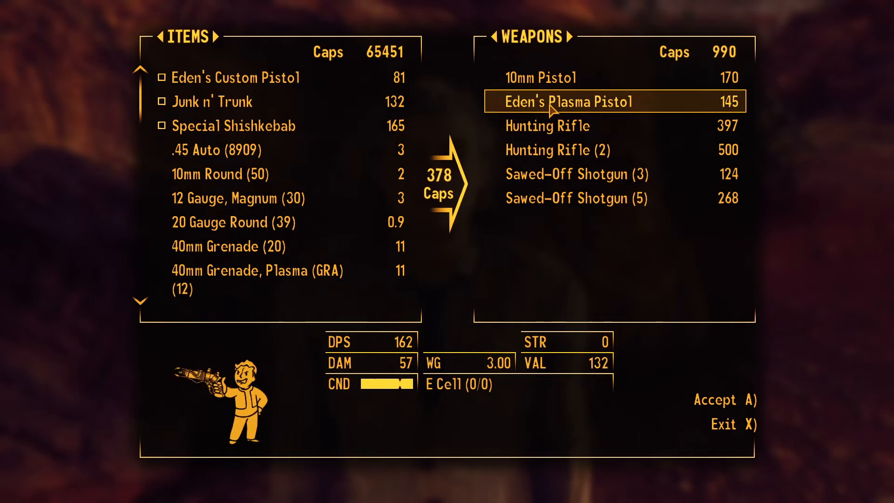
left_click(552, 111)
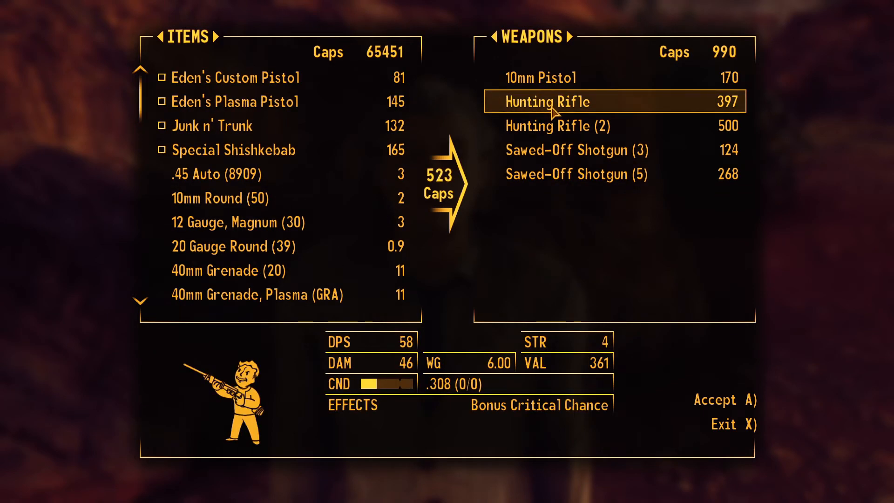
key("a")
key("x")
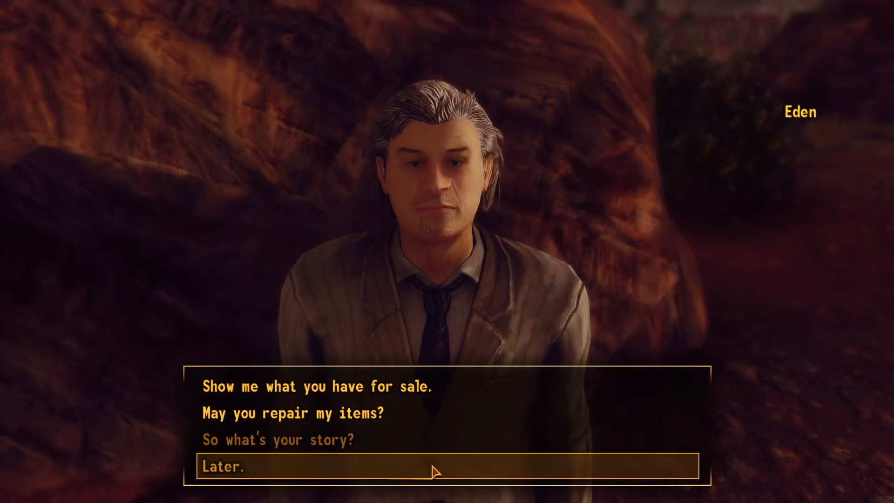
End the conversation, check the new pistols in the Pip-Boy Weapons tab and equip one
left_click(431, 472)
key("Tab")
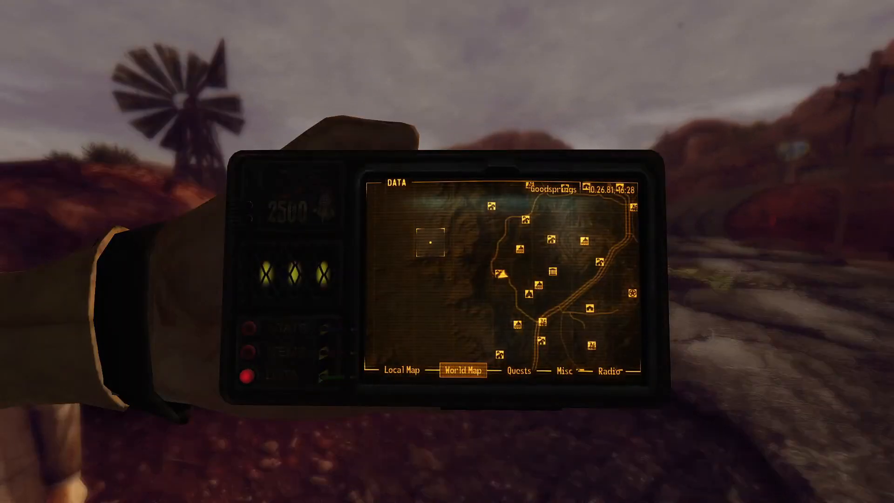
left_click(248, 352)
left_click(413, 371)
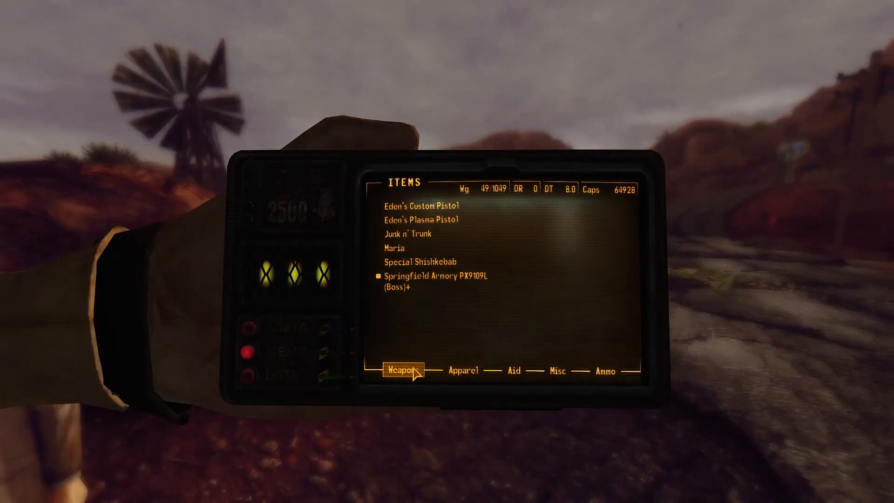
key("Tab")
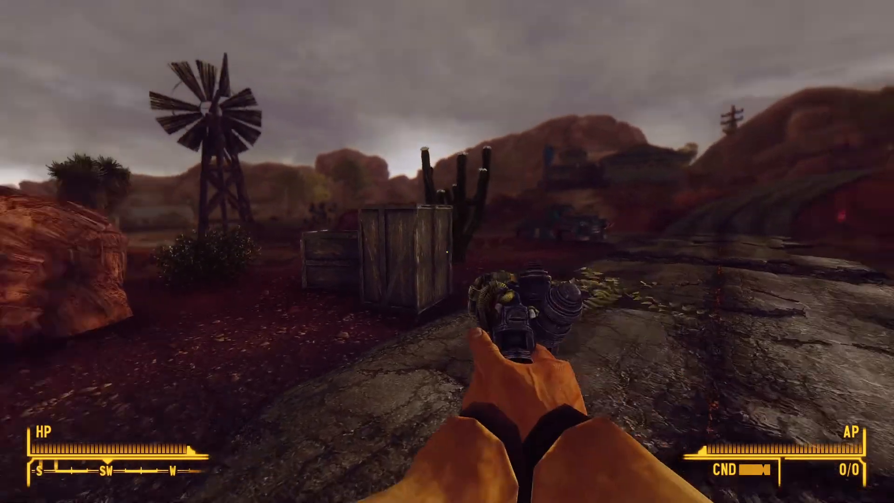
key("2")
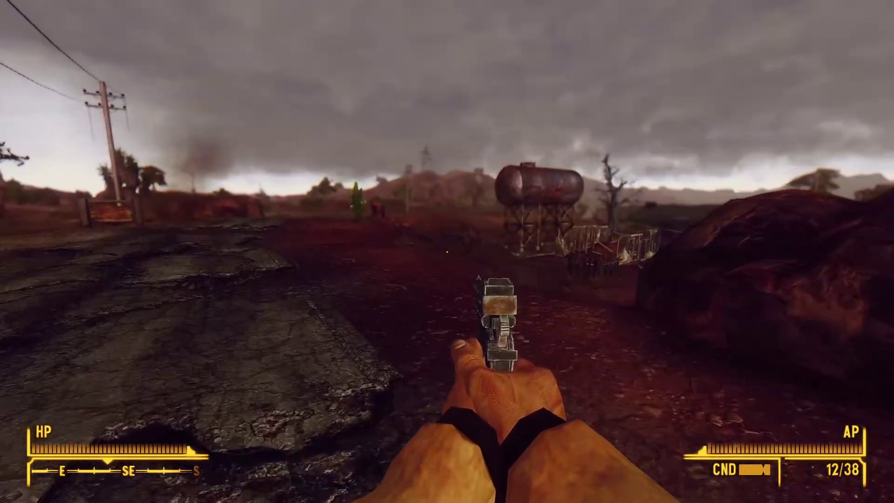
Test-fire and reload the pistol, then aim at Eden in third-person view
left_click(448, 251)
left_click(447, 252)
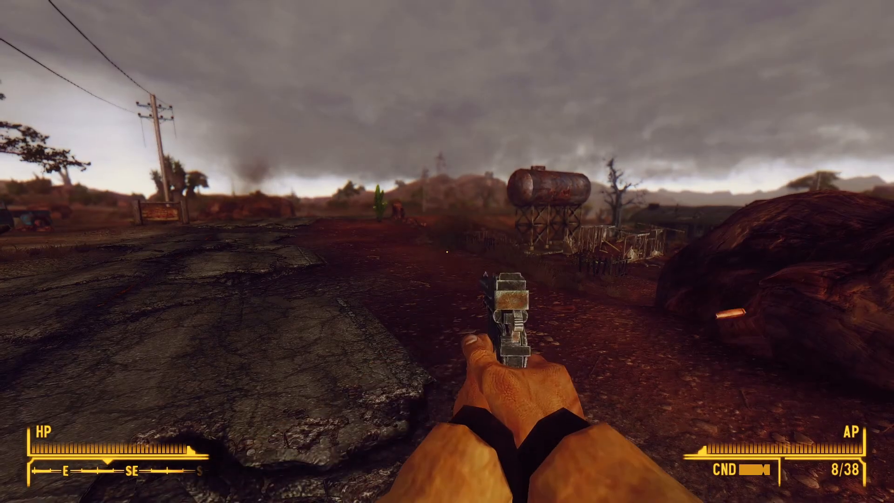
key("r")
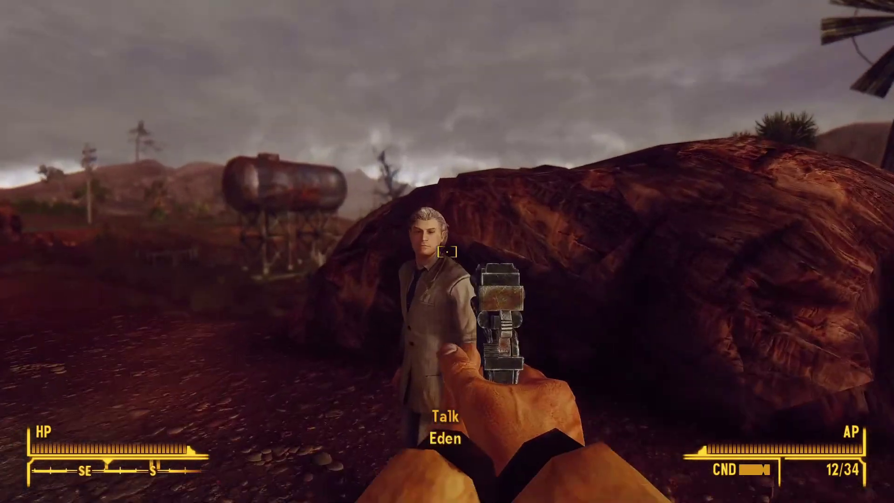
right_click(447, 252)
key("s")
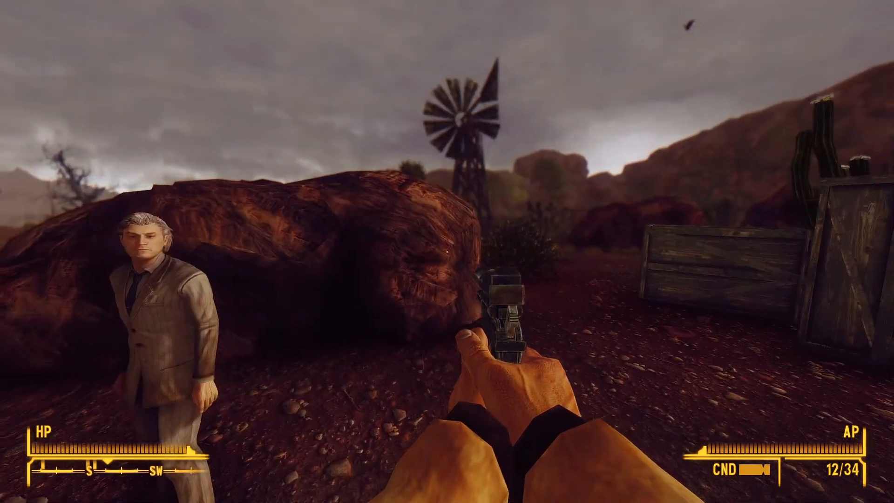
key("f")
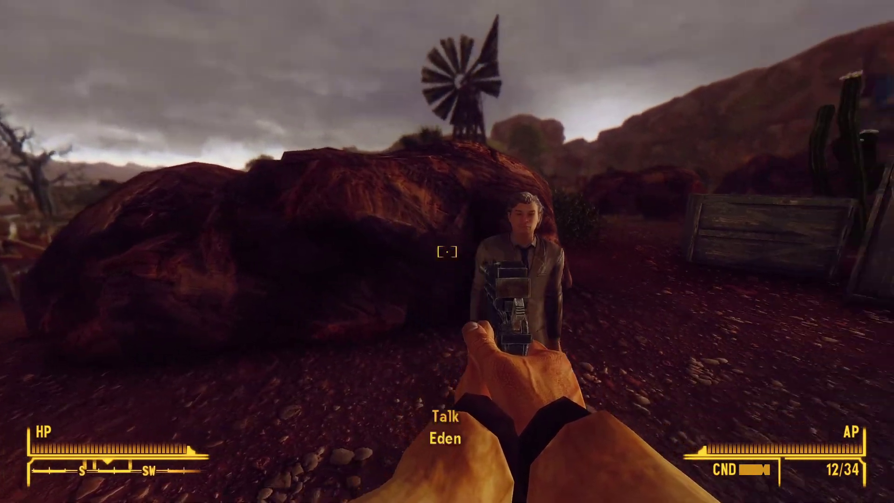
Shoot Eden until he is dead and holster the pistol
left_click(447, 252)
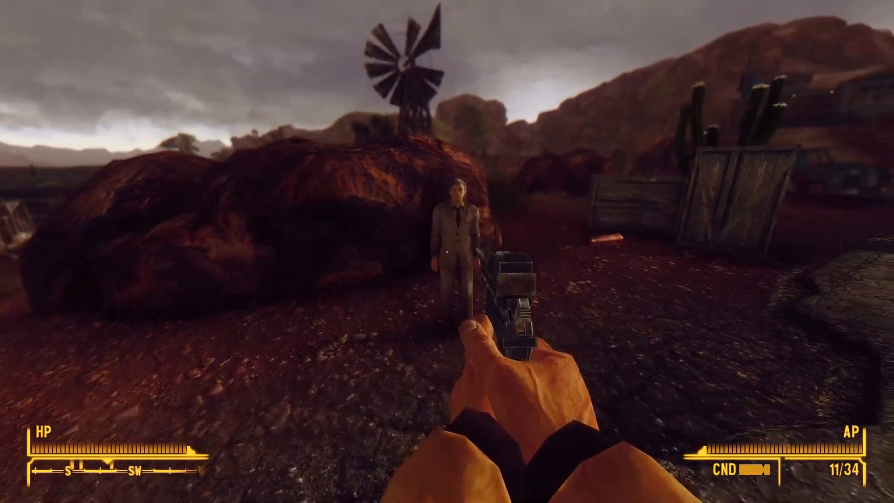
left_click(447, 251)
left_click(448, 252)
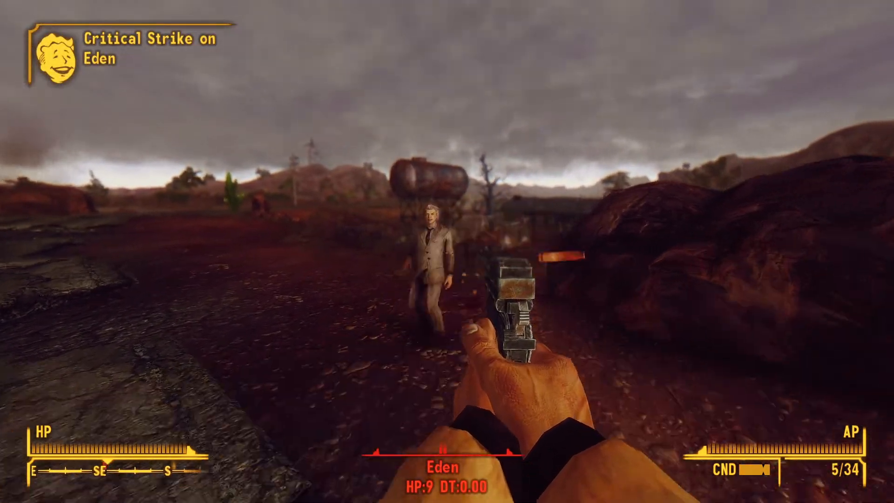
left_click(447, 251)
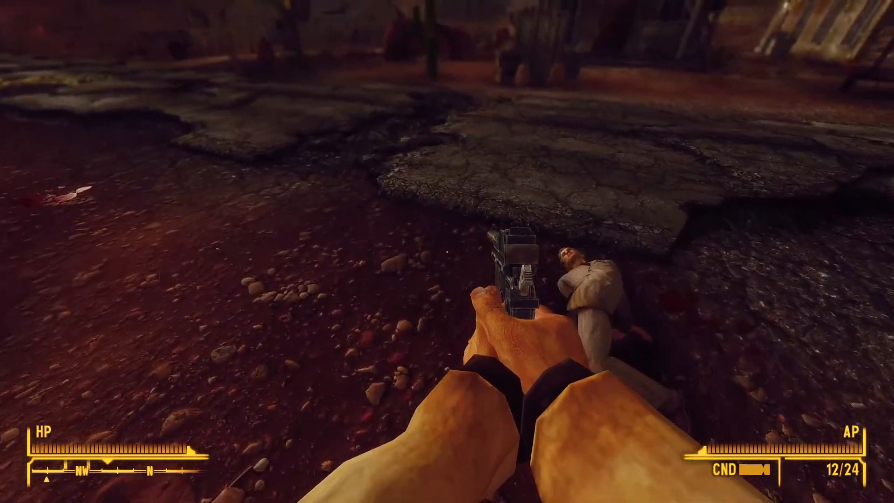
key("r")
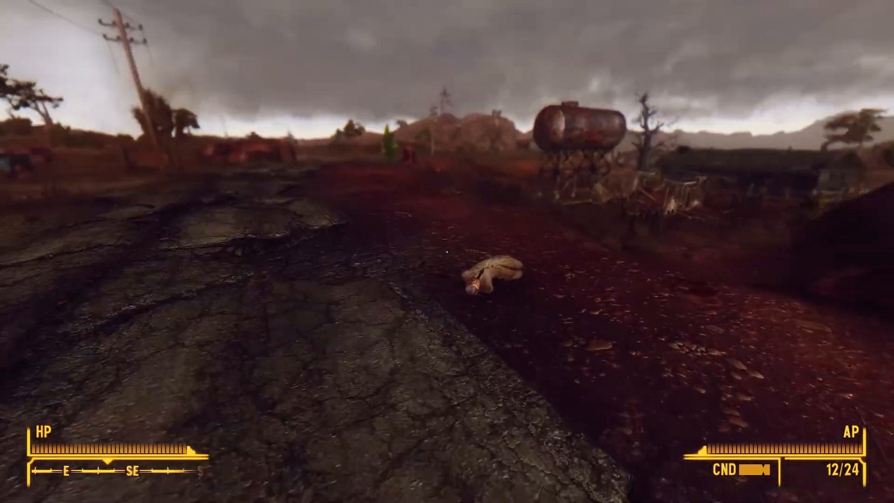
left_click(447, 252)
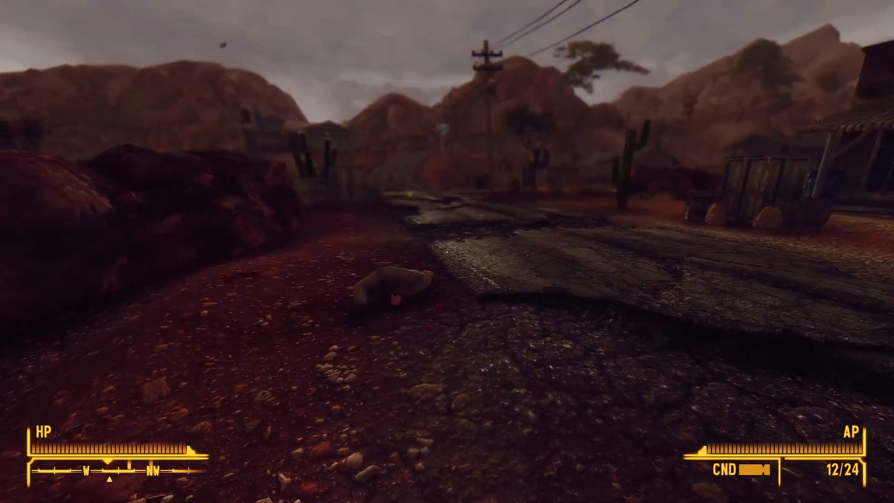